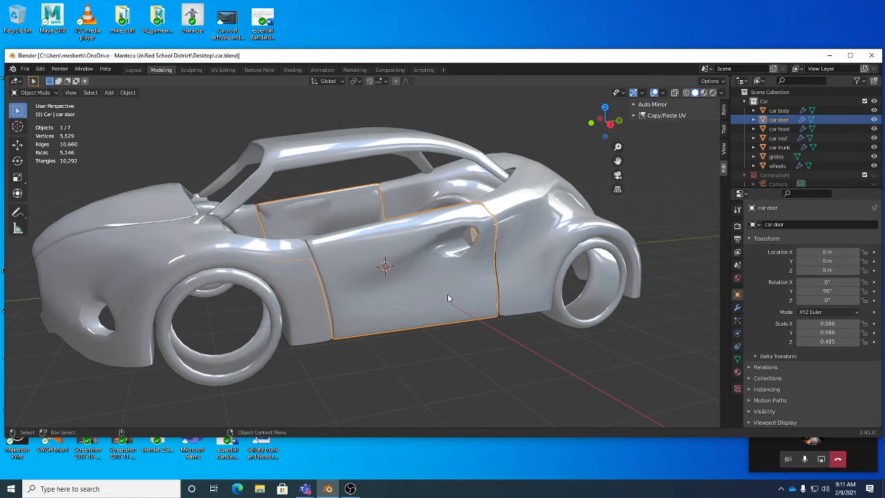
middle_click_drag(447, 258, 426, 272)
middle_click_drag(528, 256, 486, 207)
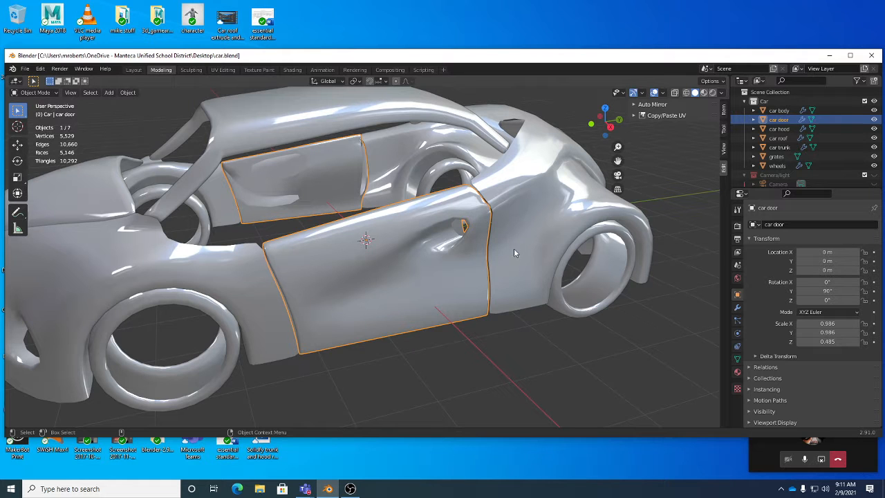
middle_click_drag(347, 293, 494, 122)
middle_click_drag(512, 181, 507, 189)
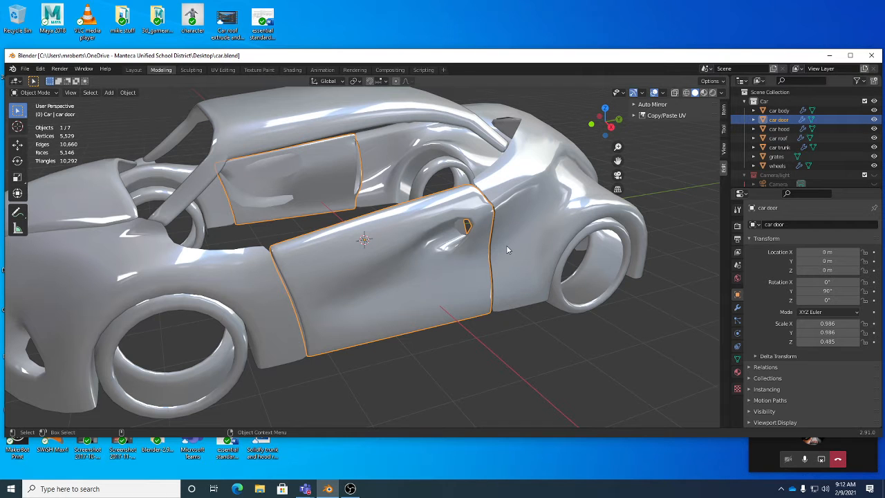
mouse_move(506, 245)
middle_mouse_down()
mouse_move(552, 245)
mouse_move(502, 250)
middle_mouse_up()
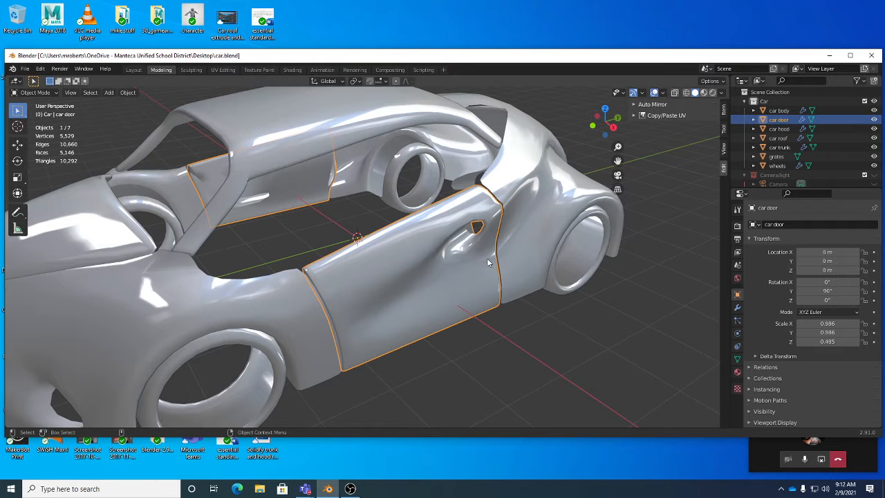
middle_click_drag(502, 254, 530, 214)
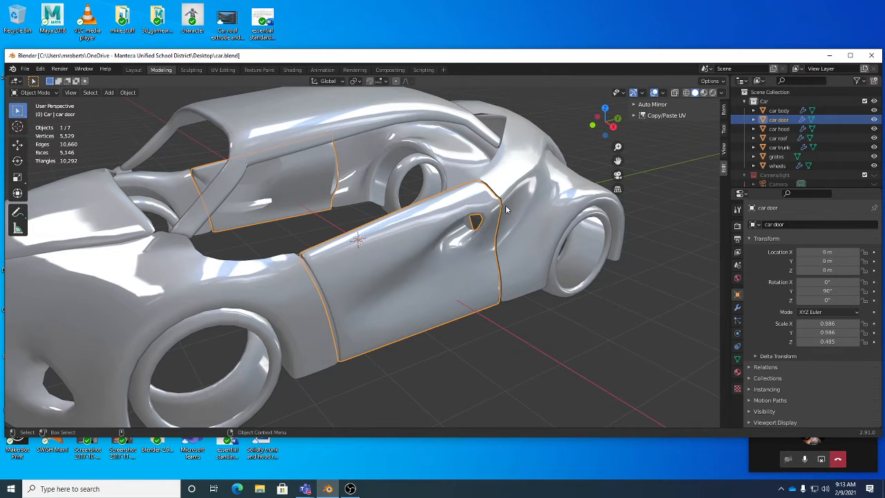
Hide the car body, hood, roof, trunk, grates and wheels so that only the car door stays displayed.
left_click(874, 110)
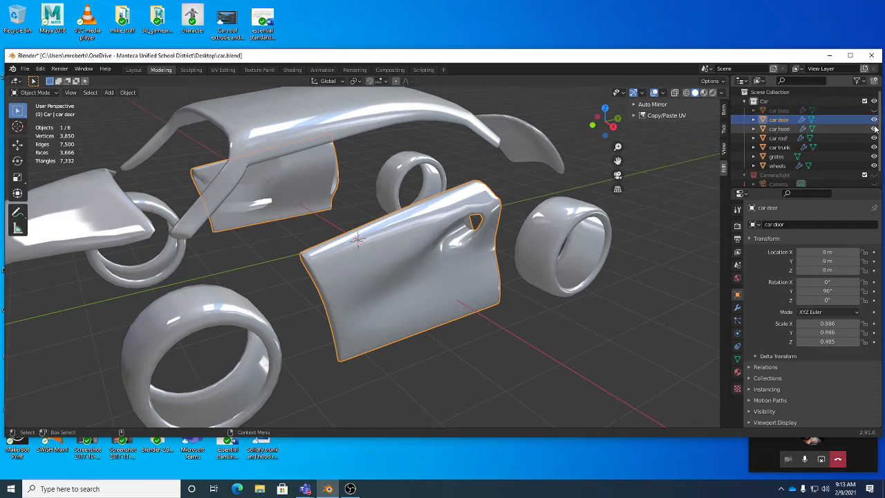
left_click_drag(874, 129, 875, 166)
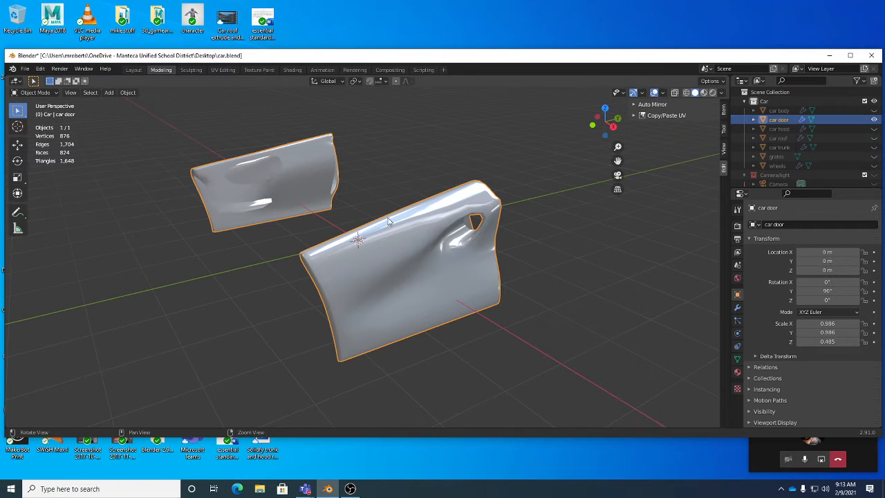
middle_click_drag(291, 229, 716, 174)
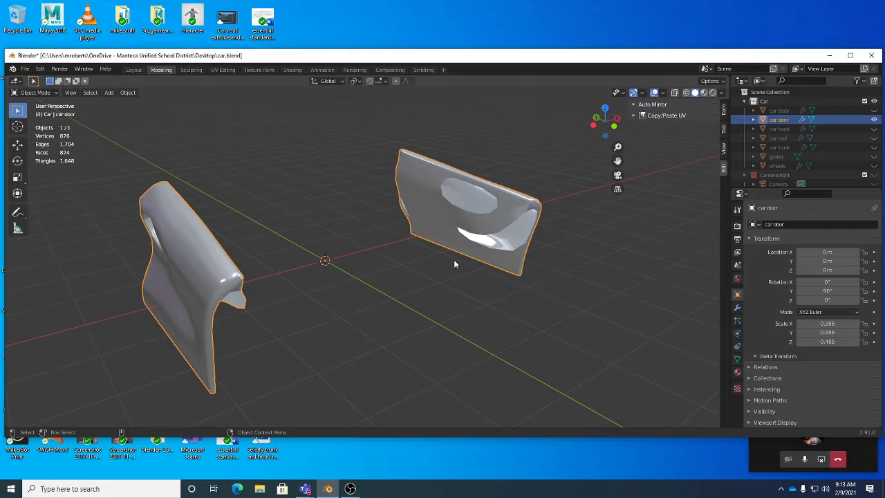
left_click(71, 93)
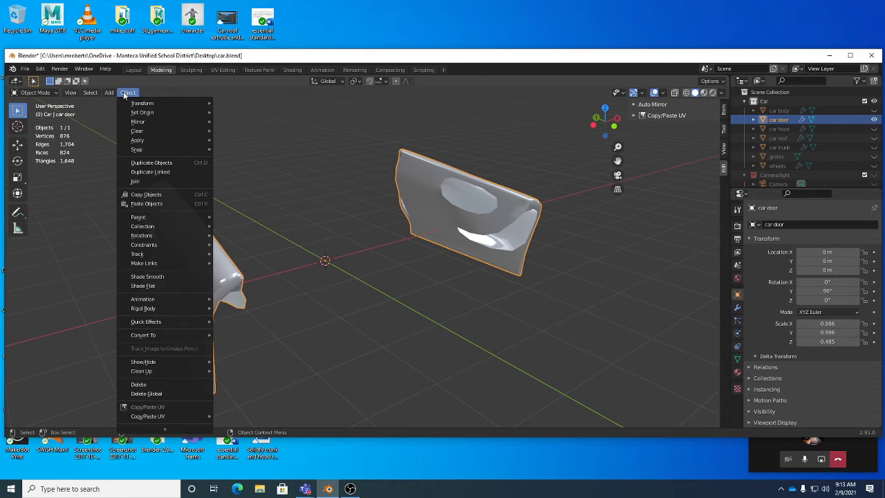
mouse_move(111, 94)
mouse_move(172, 363)
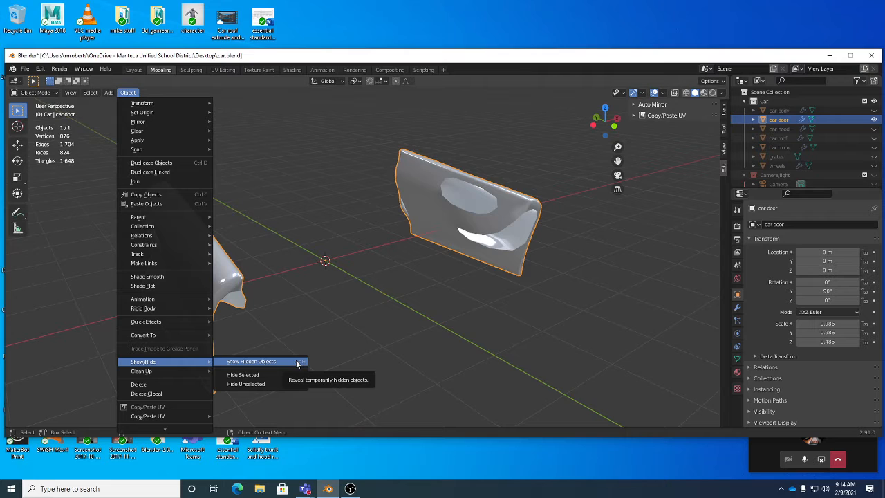
left_click(261, 361)
Enter Edit Mode on the car door and select a two-by-two block of faces beside the oval recess on its inner side.
mouse_move(429, 242)
middle_mouse_down()
mouse_move(451, 237)
mouse_move(440, 238)
middle_mouse_up()
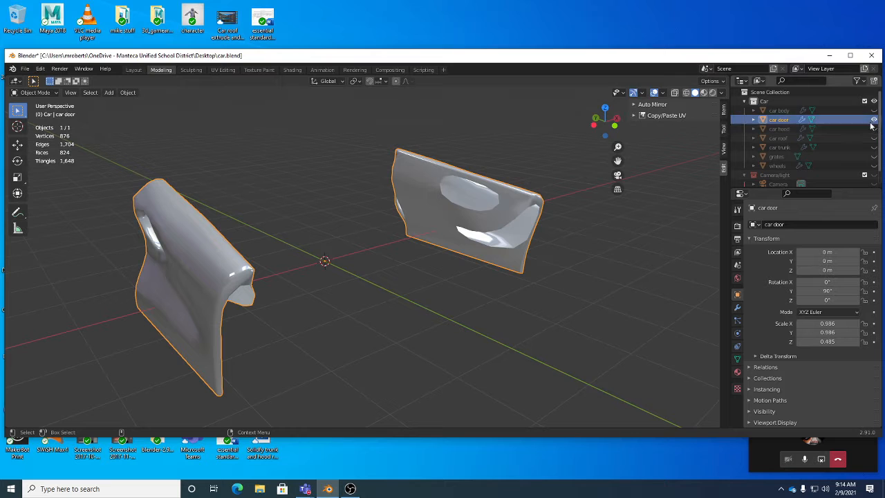
left_click_drag(458, 224, 465, 224, "alt")
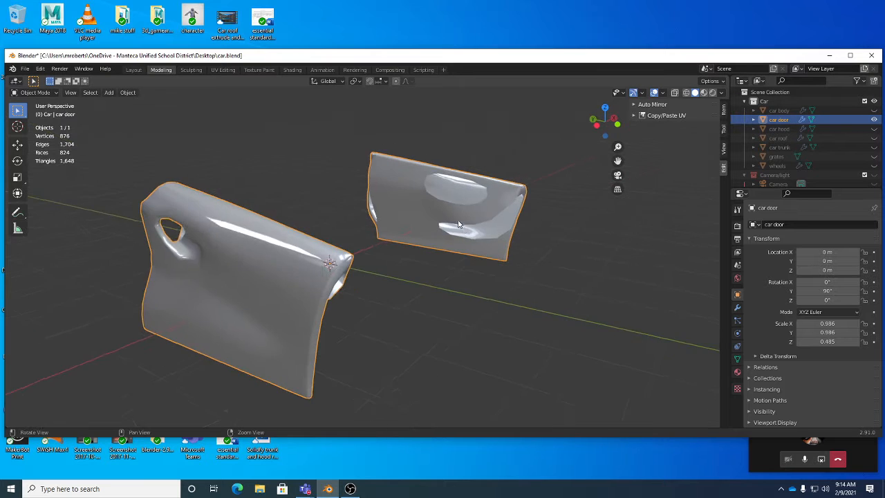
right_click_drag(464, 224, 536, 239, "alt")
middle_click_drag(535, 238, 422, 295, "alt")
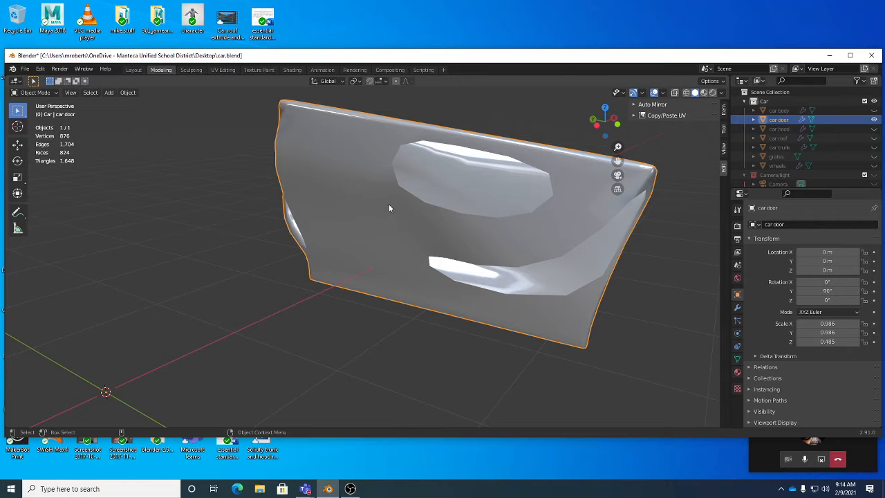
key("Tab")
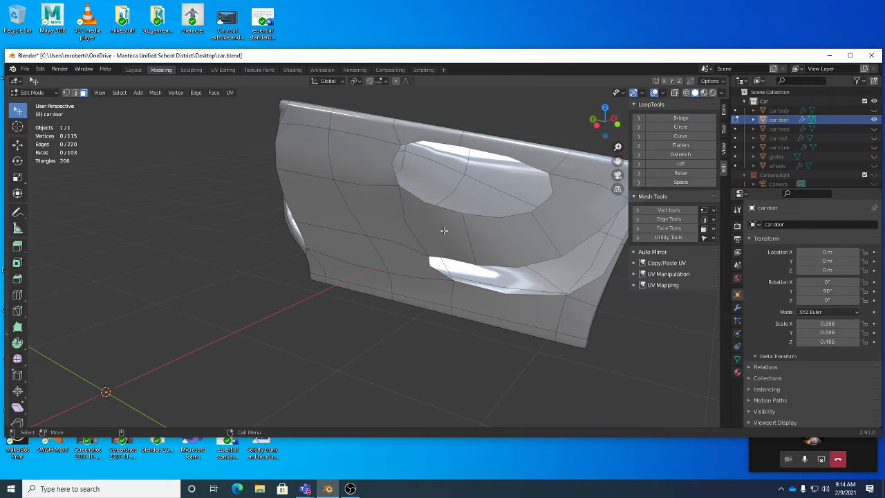
middle_click_drag(480, 236, 386, 231)
left_click(265, 214)
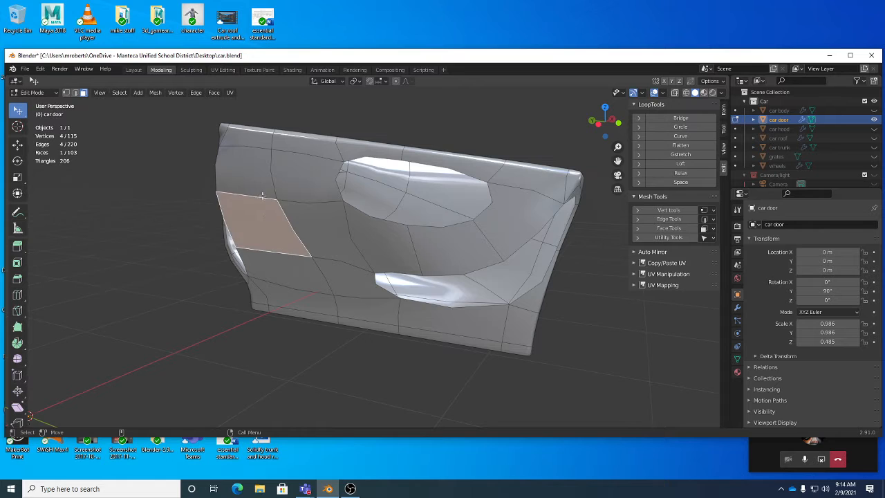
left_click(263, 173, "shift")
left_click(293, 174, "shift")
left_click(300, 209, "shift")
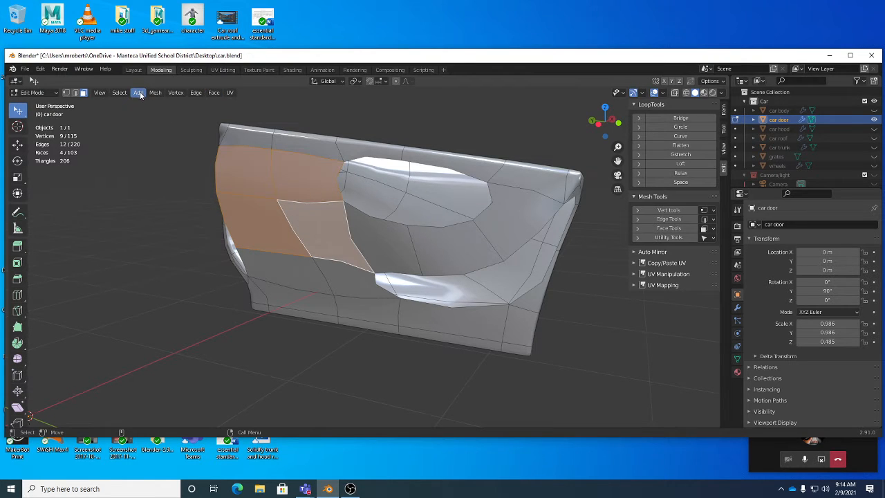
Isolate the four selected door faces by hiding the unselected geometry, and reveal the hidden geometry again.
left_click(101, 93)
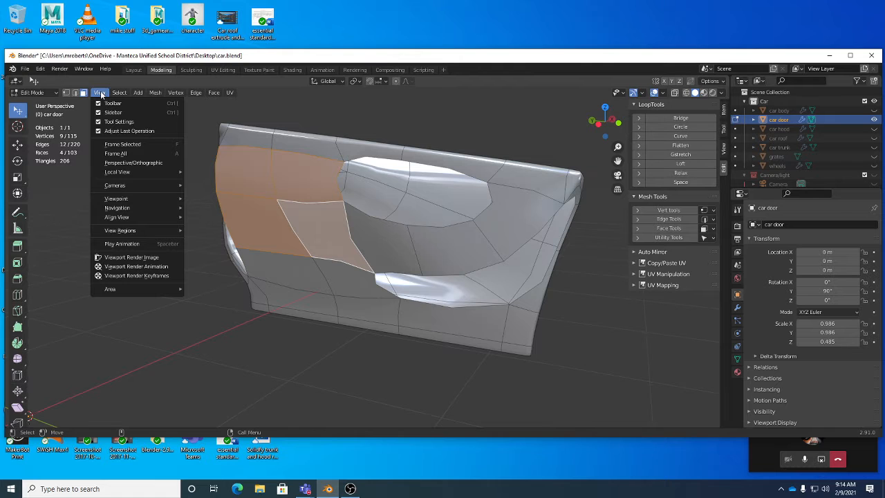
mouse_move(213, 93)
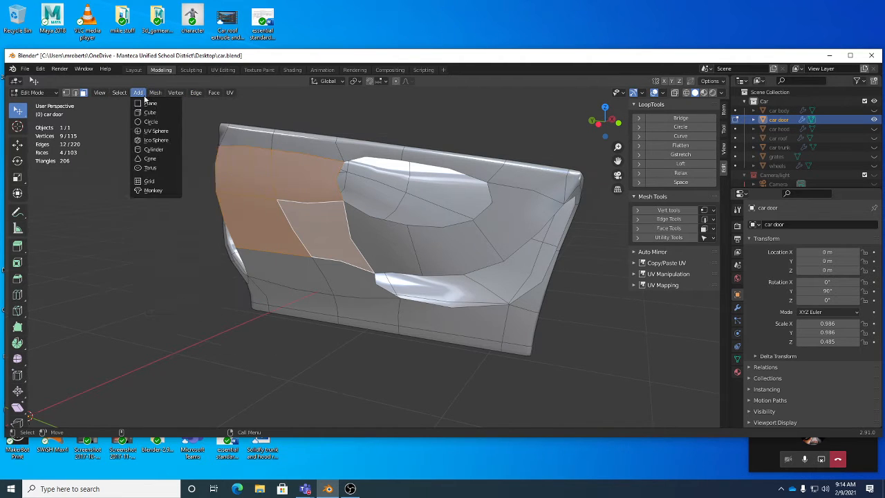
mouse_move(151, 94)
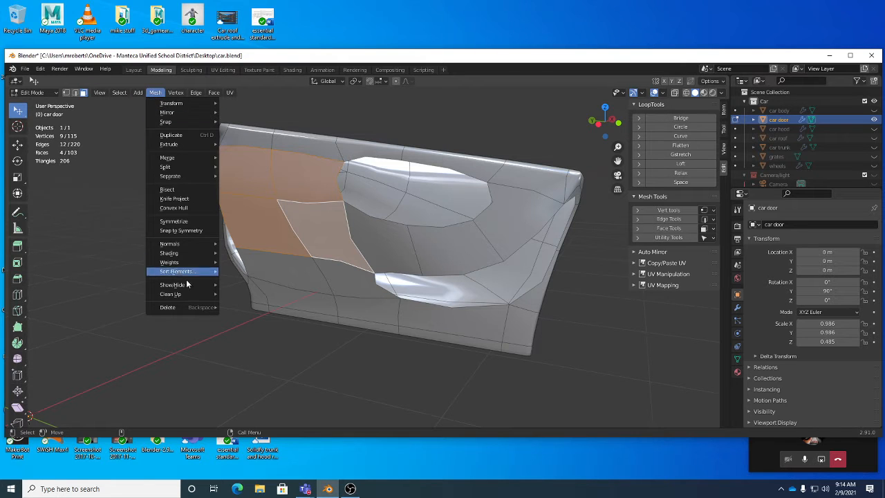
mouse_move(188, 285)
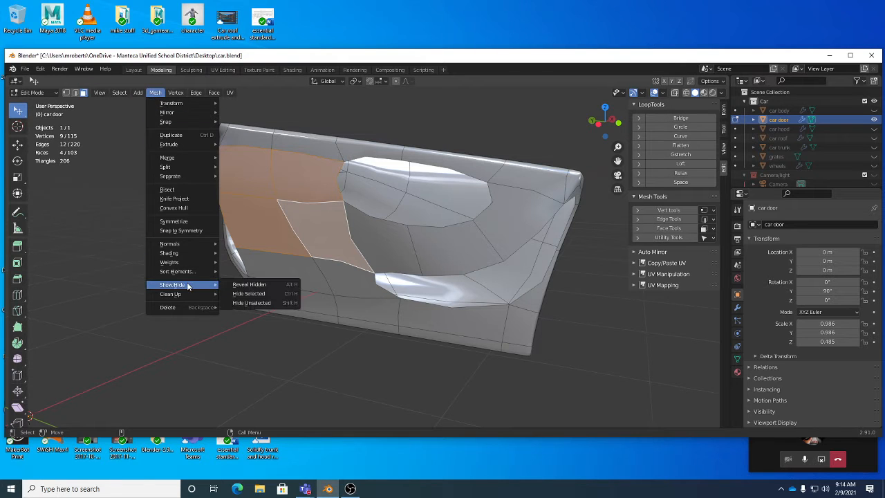
left_click(268, 284)
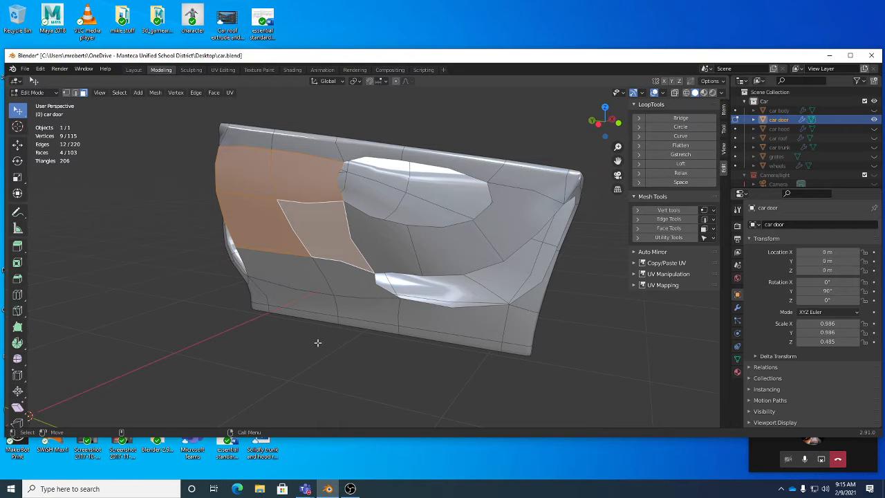
key("shift+h")
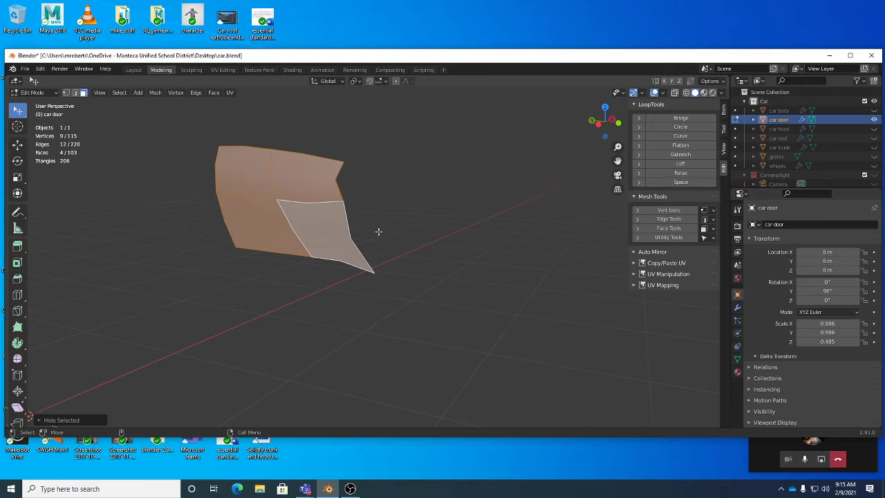
key("alt+h")
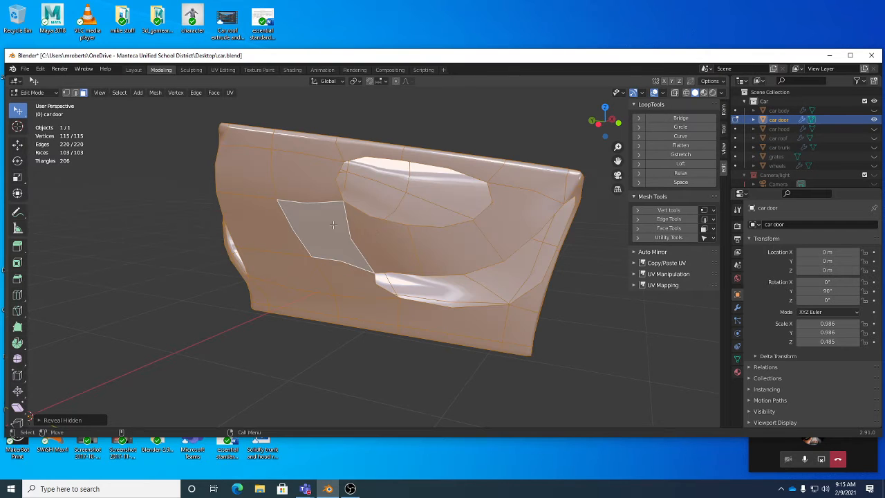
Reselect the same four door faces, hide and reveal them, and clear the selection.
left_click(307, 233)
left_click(271, 197, "shift")
left_click(294, 186, "shift")
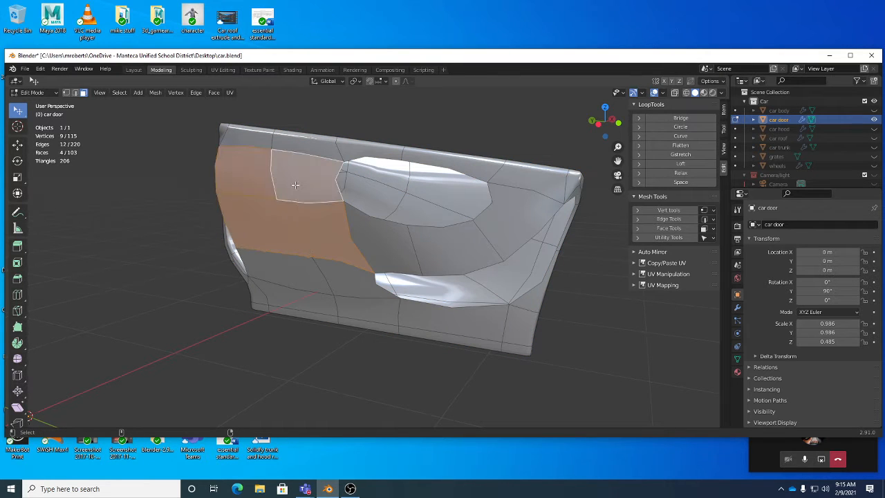
key("h")
middle_click_drag(297, 197, 346, 232)
key("alt+h")
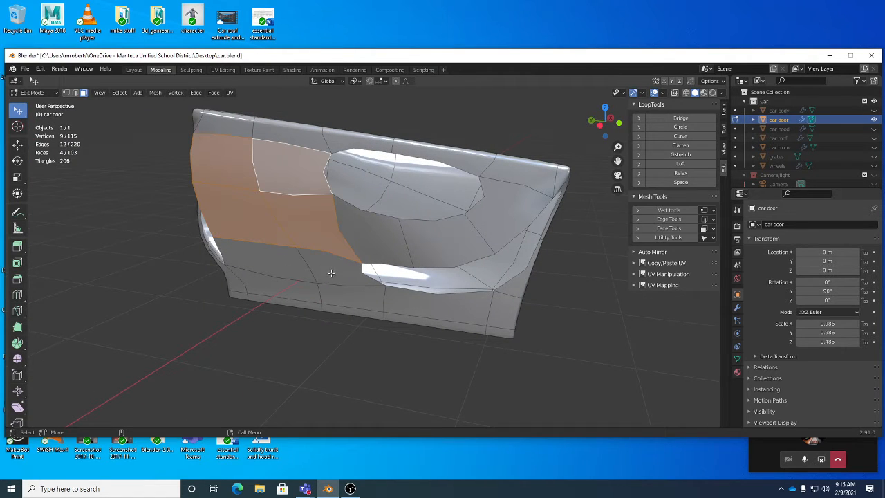
left_click(155, 92)
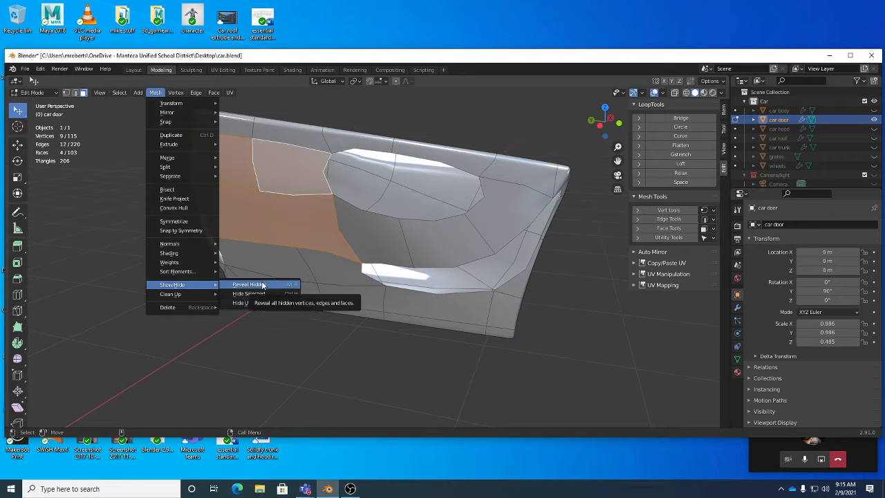
left_click(226, 285)
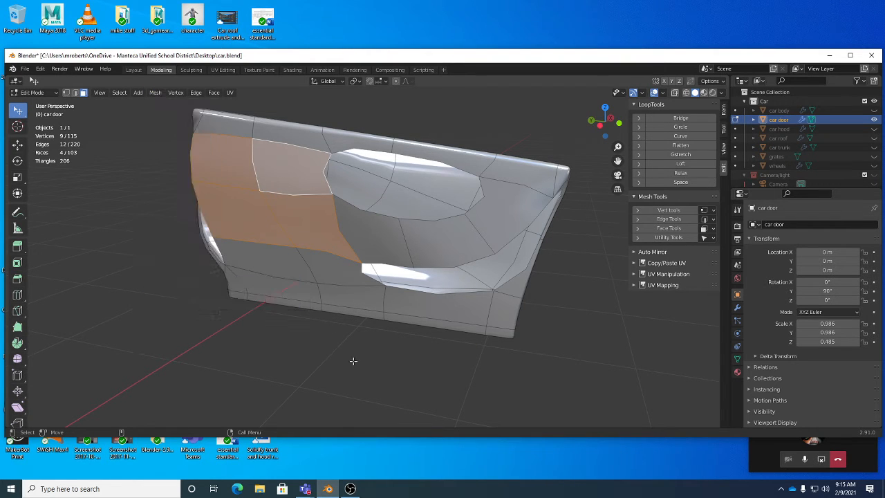
left_click(360, 363)
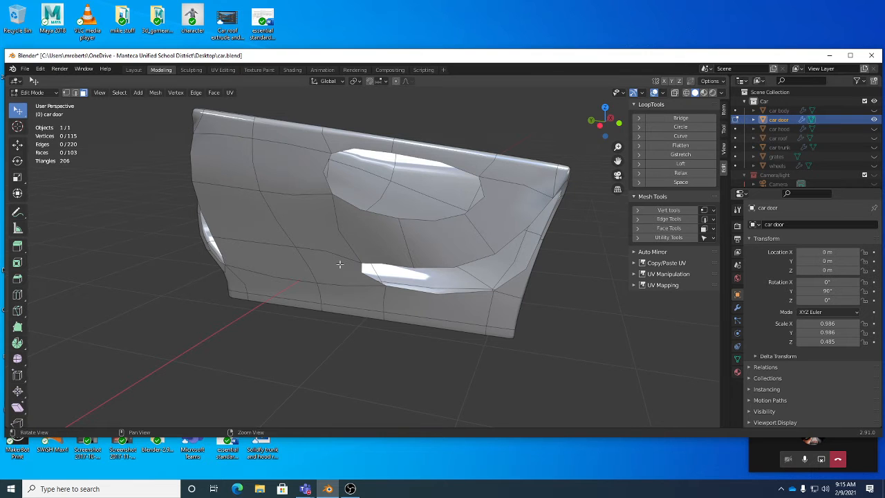
middle_click_drag(263, 263, 345, 259)
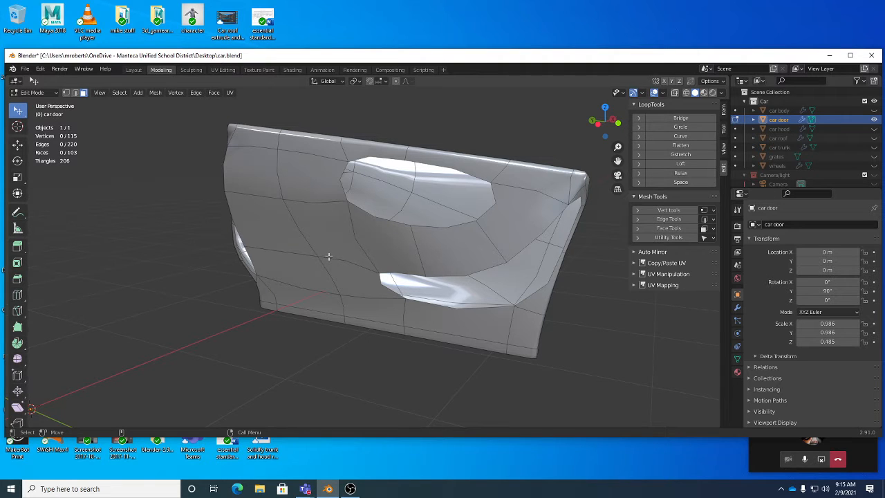
left_click(155, 92)
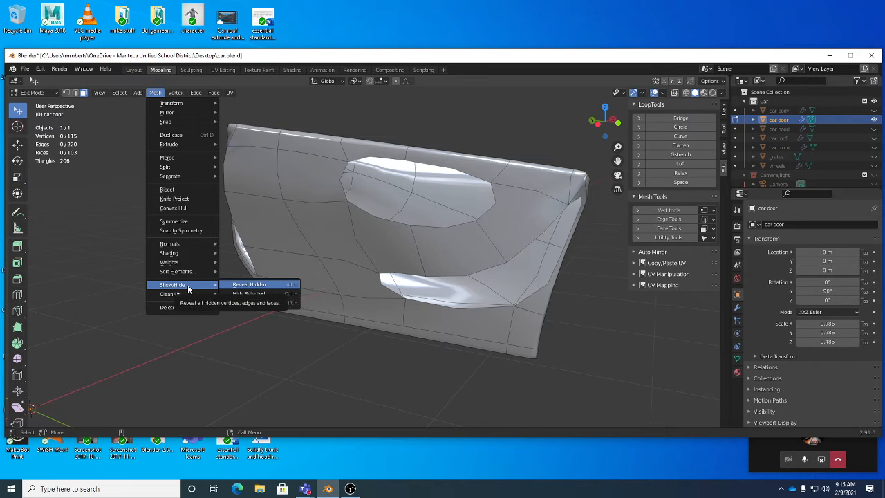
middle_click_drag(339, 221, 423, 246)
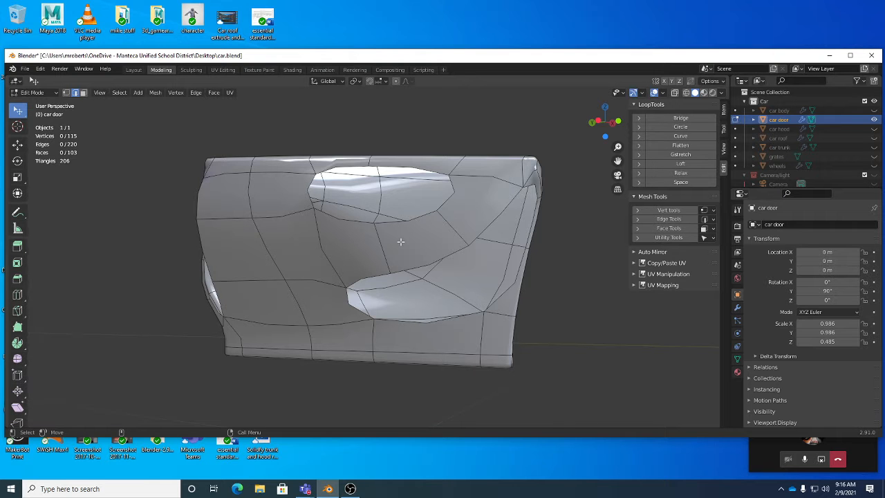
Nudge a single vertex on the rim of the door's handle opening slightly outward, and return to edge selection.
middle_click_drag(452, 289, 366, 224)
left_click(373, 225)
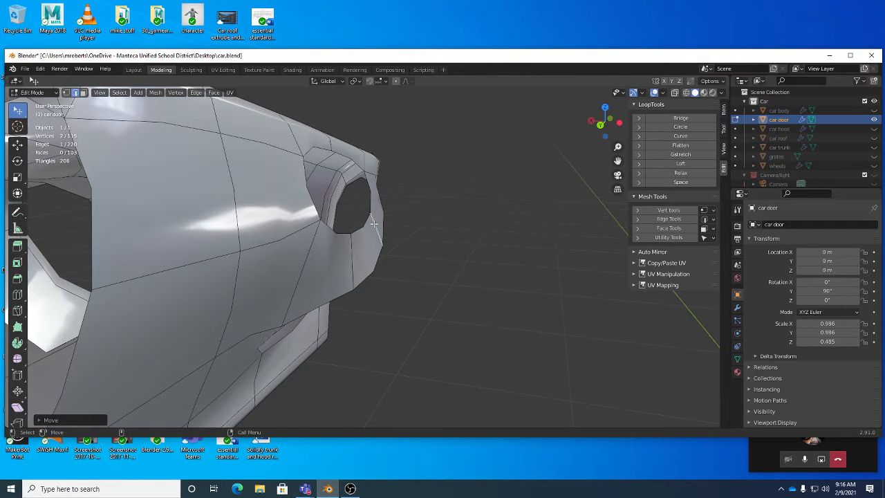
key("1")
left_click_drag(372, 213, 375, 217)
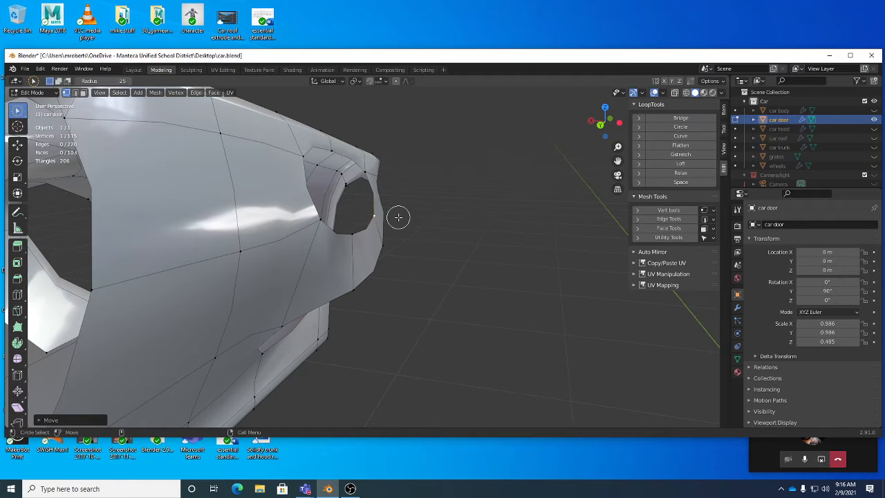
mouse_move(435, 229)
middle_mouse_down()
mouse_move(420, 236)
mouse_move(458, 238)
mouse_move(446, 239)
middle_mouse_up()
key("2")
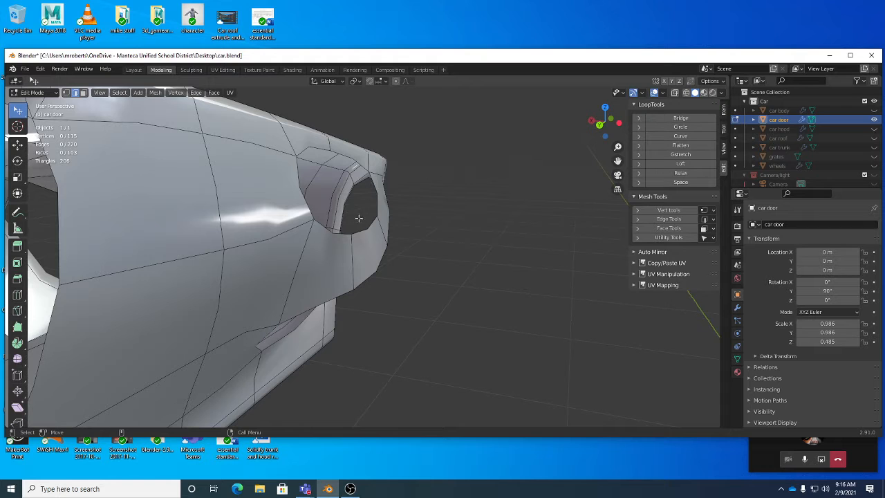
middle_click_drag(334, 225, 409, 204)
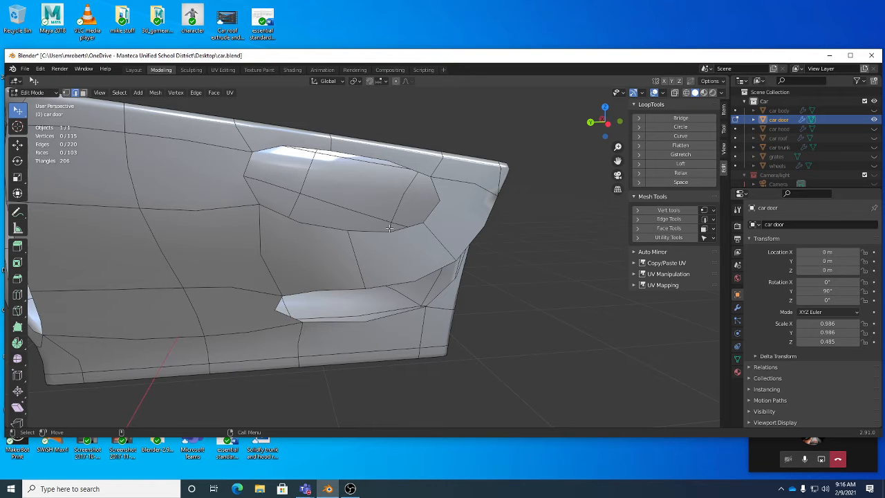
middle_click_drag(370, 222, 390, 215)
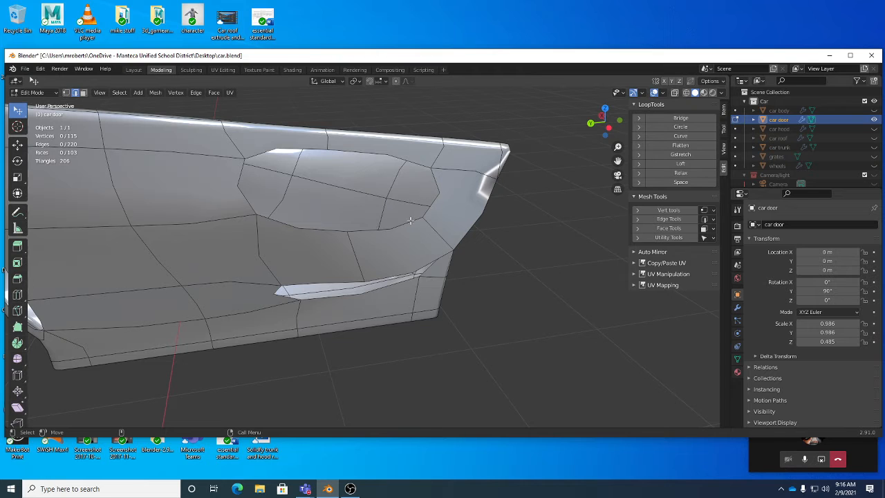
Select the two adjoining edges along the upper rim of the oval recess on the door's inner side.
middle_click_drag(352, 227, 387, 217)
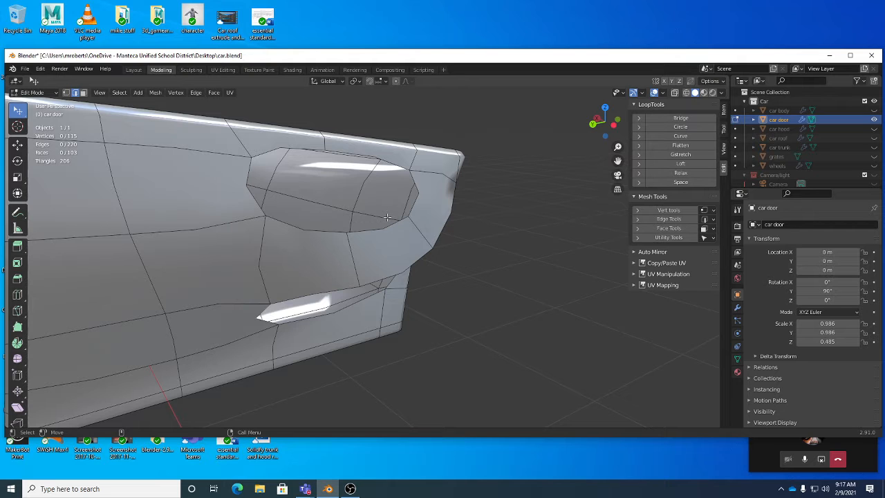
middle_click_drag(363, 225, 284, 157)
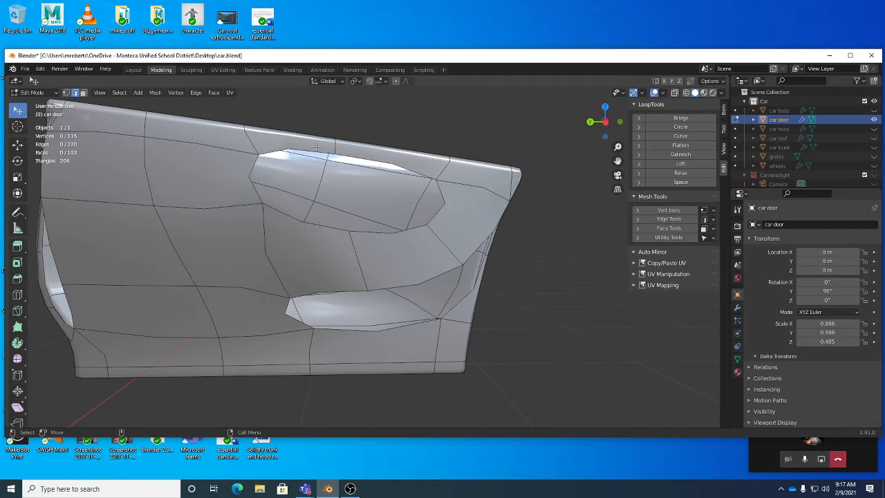
middle_click_drag(318, 152, 414, 226)
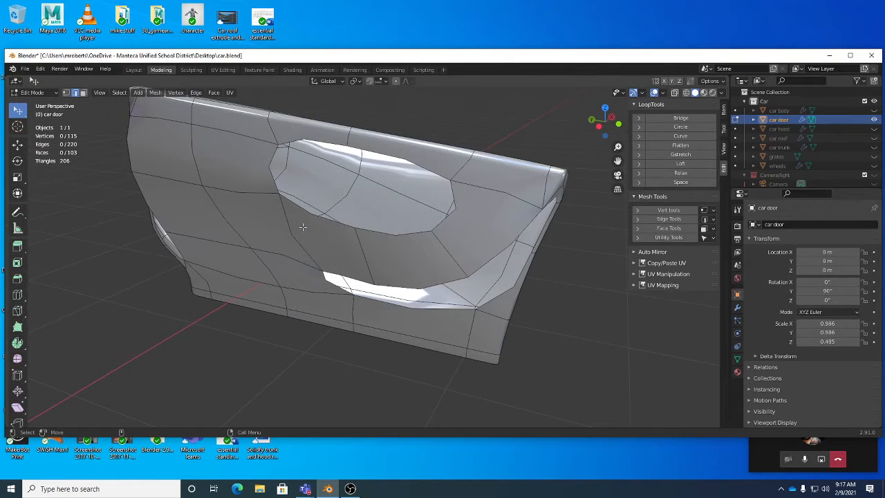
middle_click_drag(284, 145, 353, 176)
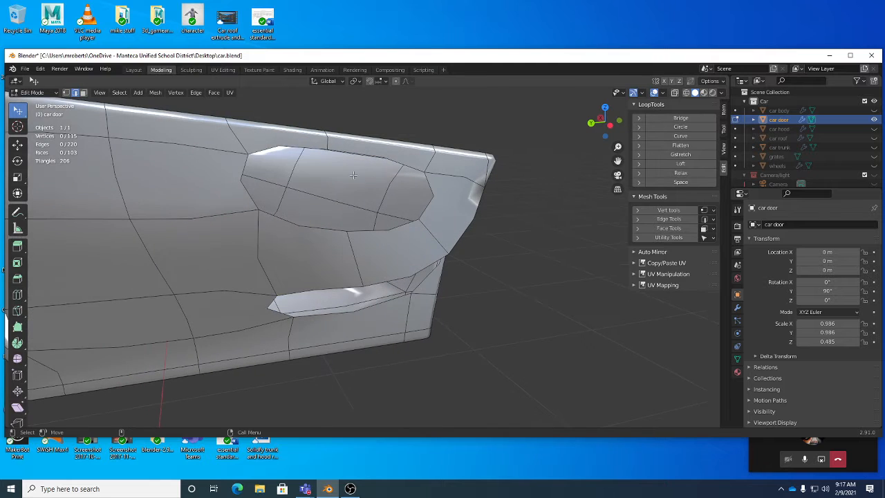
left_click(290, 147)
mouse_move(353, 158)
middle_mouse_down()
mouse_move(382, 166)
mouse_move(366, 166)
middle_mouse_up()
left_click(382, 166, "shift")
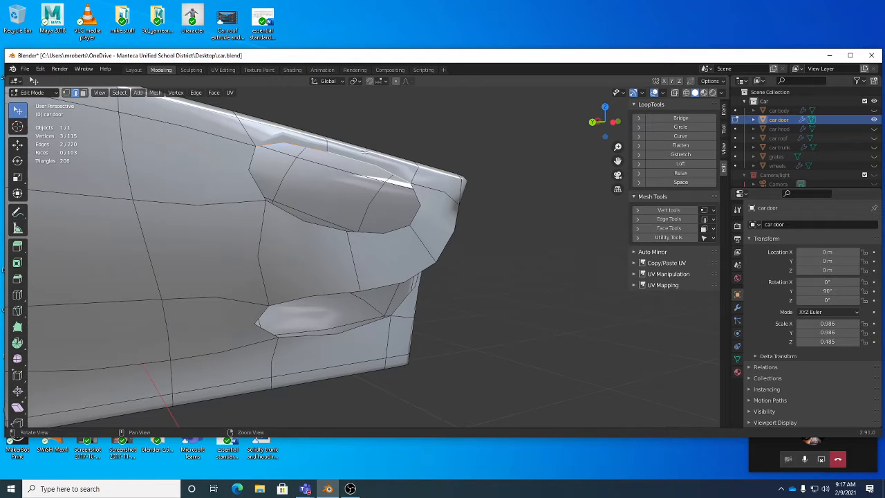
middle_click_drag(354, 139, 387, 164)
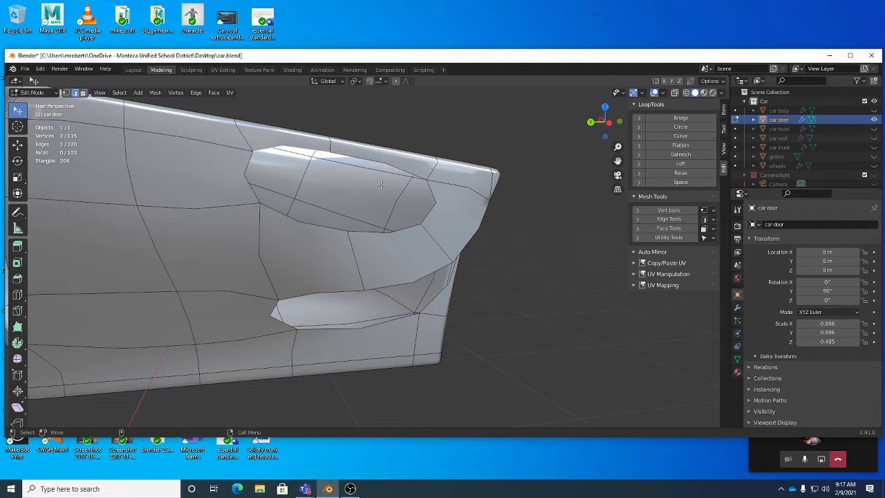
middle_click_drag(371, 192, 413, 203)
Extrude the two selected edges downward across the recess to just above its lower rim.
key("ctrl+e")
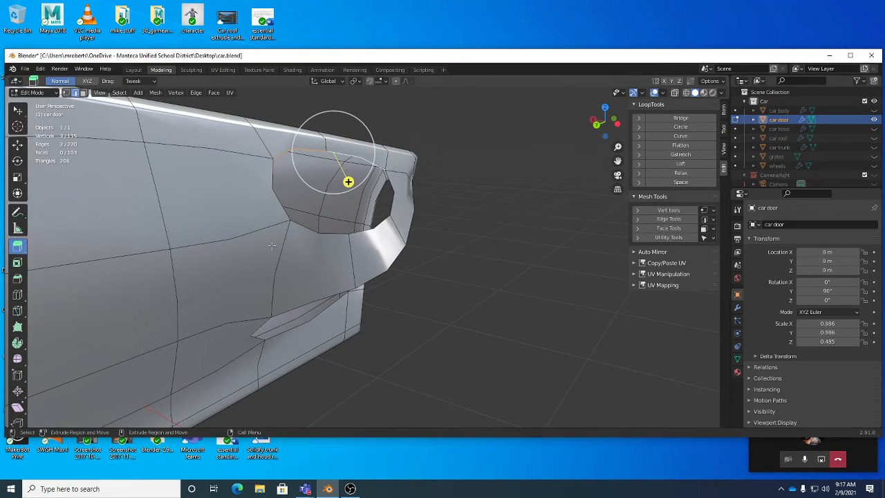
middle_click_drag(504, 174, 449, 144)
key("e")
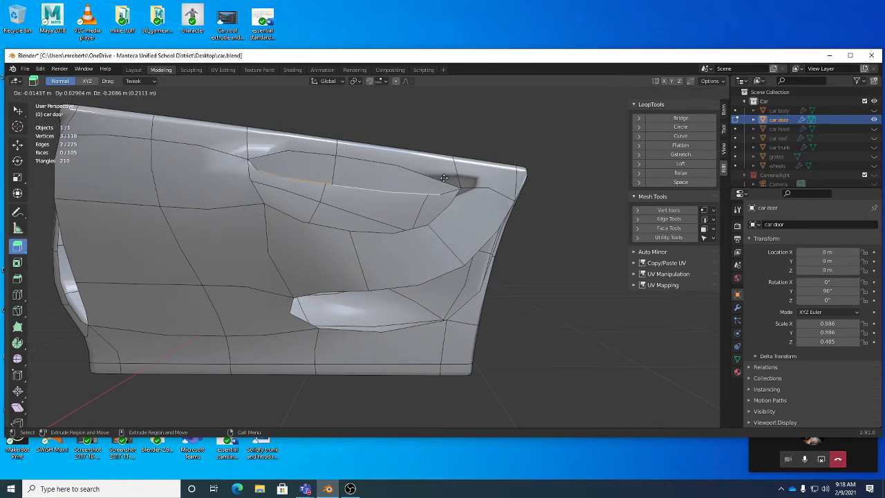
left_click_drag(441, 199, 442, 198)
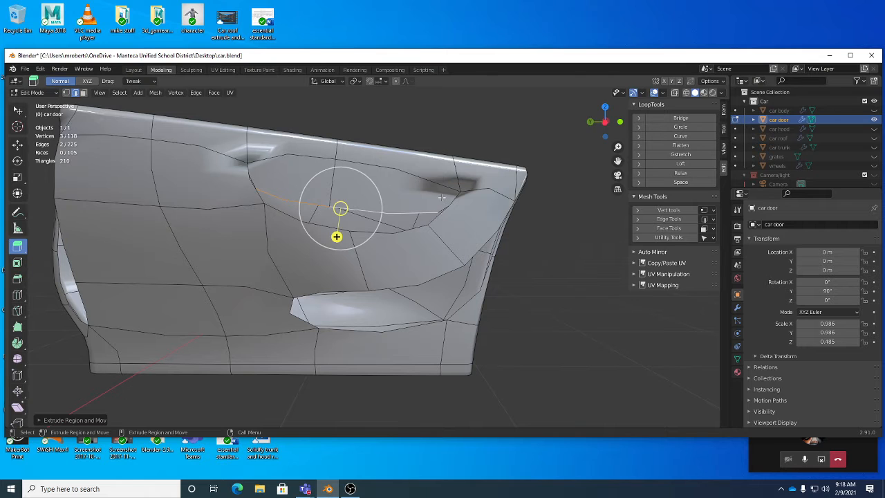
Scale the extruded edges narrower and shift them within the recess opening.
key("r")
middle_click_drag(479, 224, 435, 226)
left_click_drag(419, 226, 489, 243, "alt")
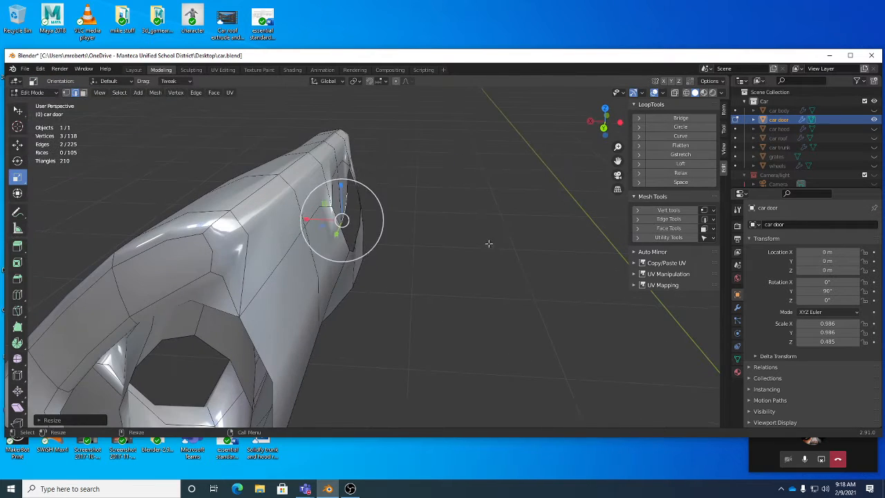
key("w")
middle_click_drag(489, 243, 63, 169)
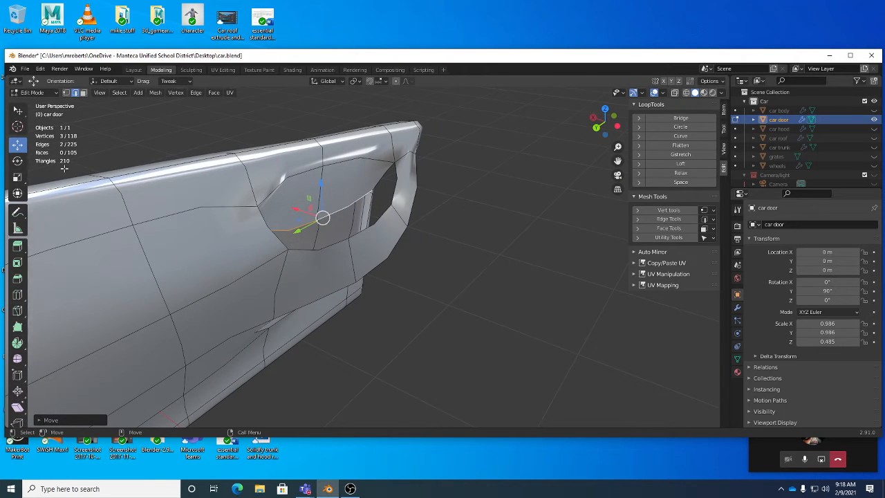
Switch through the Rotate, Scale and Move tools while making small adjustments to the extruded edges.
left_click(18, 162)
left_click(18, 177)
left_click(17, 148)
key("e")
key("r")
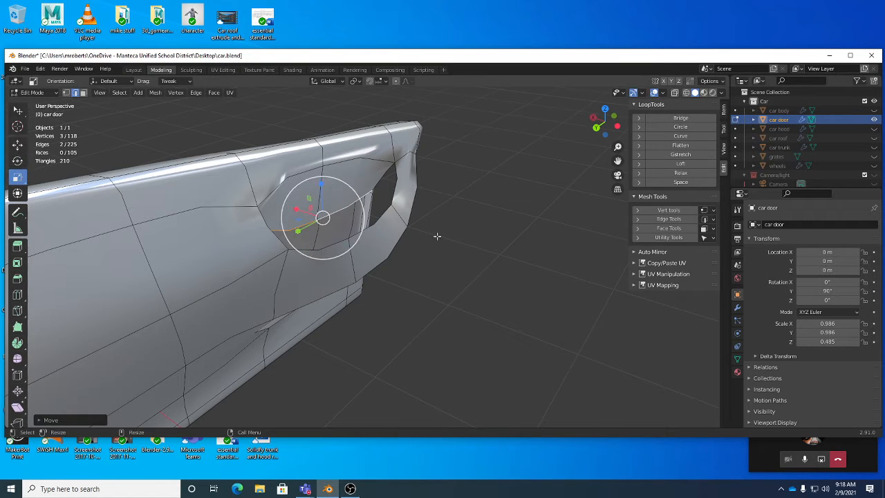
middle_click_drag(437, 237, 447, 237)
key("s")
left_click_drag(451, 236, 448, 235)
left_click_drag(449, 235, 417, 206, "alt")
key("w")
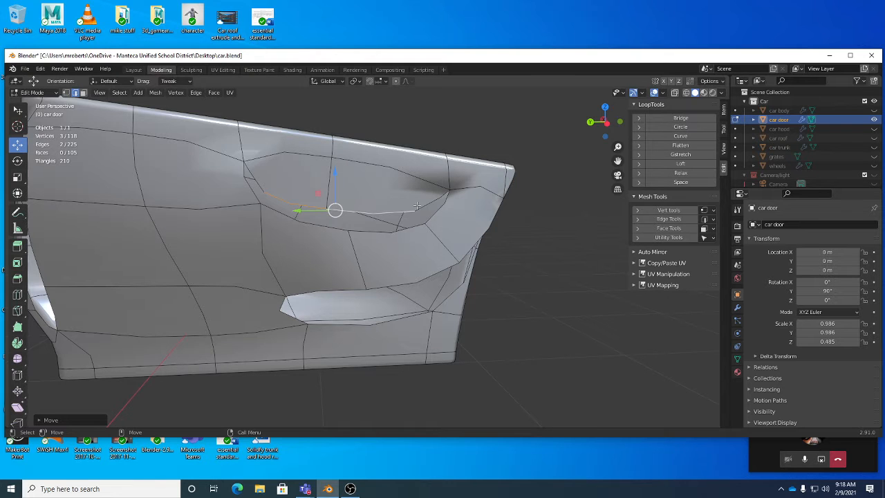
Rotate the extruded edges slightly and move them down to follow the curve of the recess's lower rim.
middle_click_drag(413, 208, 411, 208)
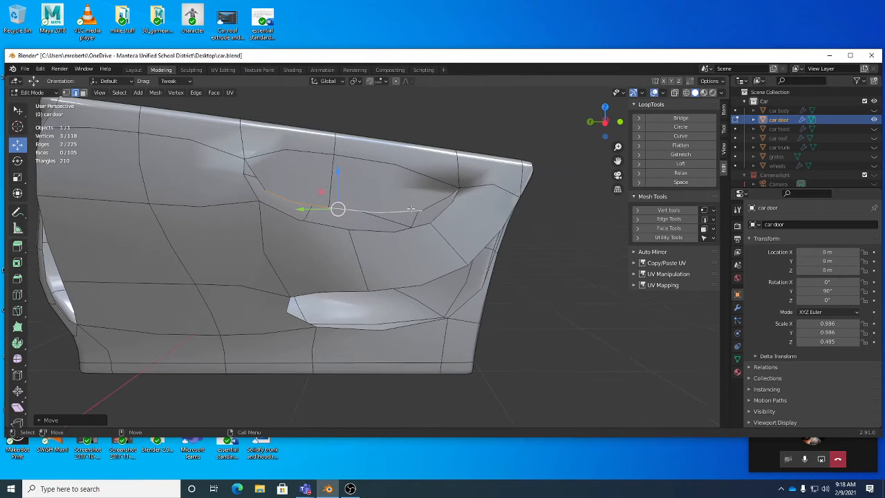
key("r")
left_click(436, 211)
key("g")
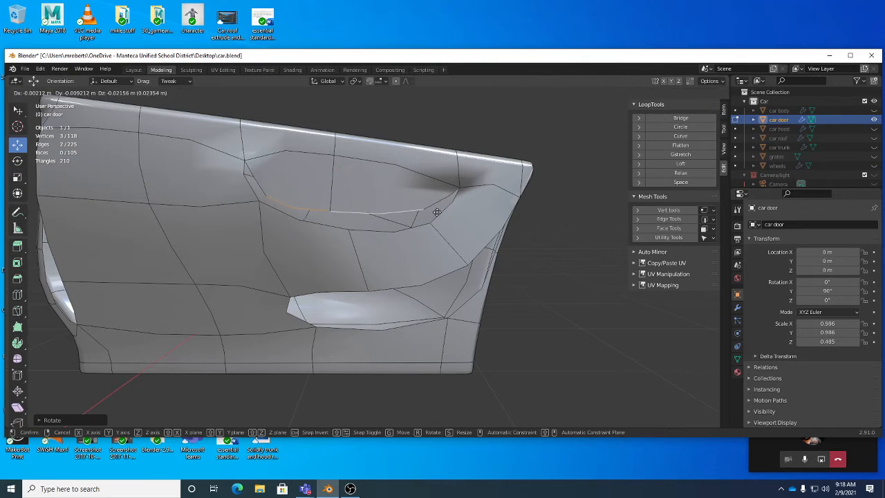
left_click(438, 212)
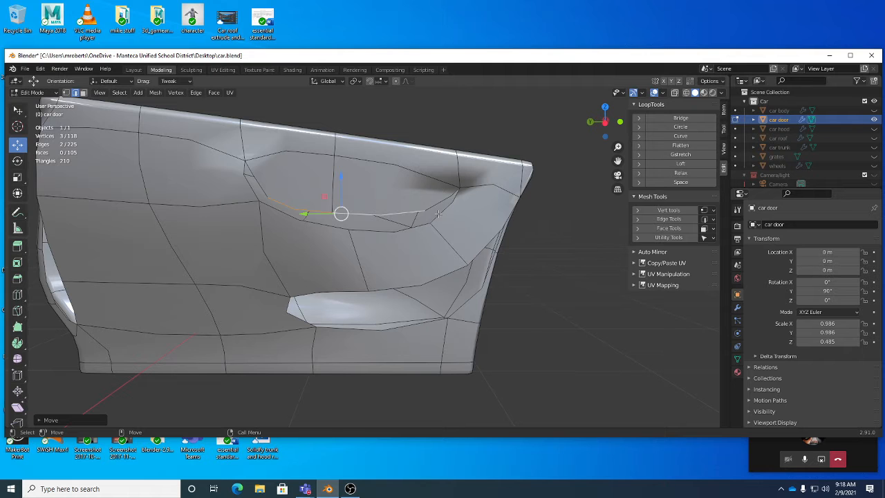
Viewed from above, move and rotate the extruded edges slightly to align them with the door's surface.
middle_click_drag(437, 214, 418, 313)
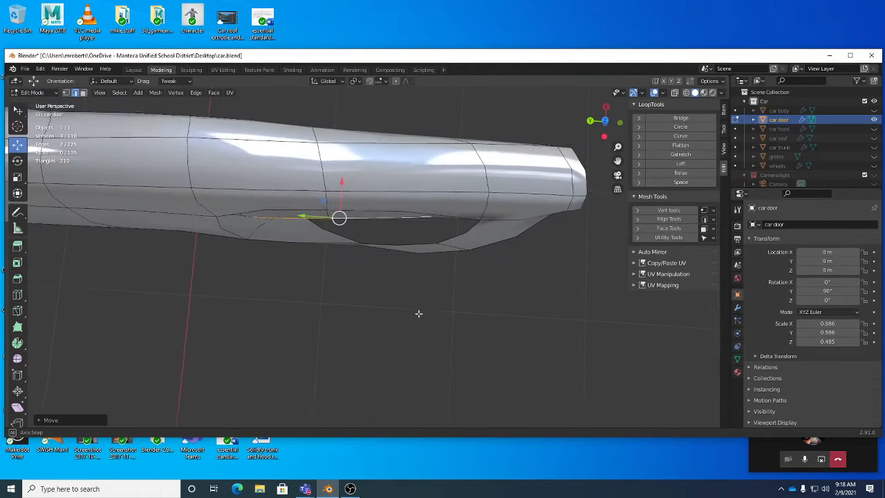
key("g")
left_click(421, 307)
key("r")
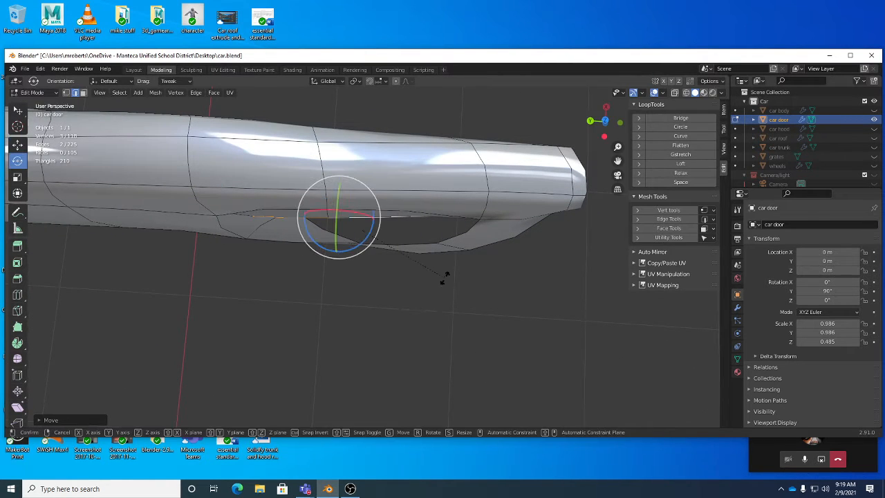
left_click(433, 307)
Lower the extruded edges slightly toward the recess's lower rim.
middle_click_drag(433, 307, 433, 219)
key("shift+space")
key("g")
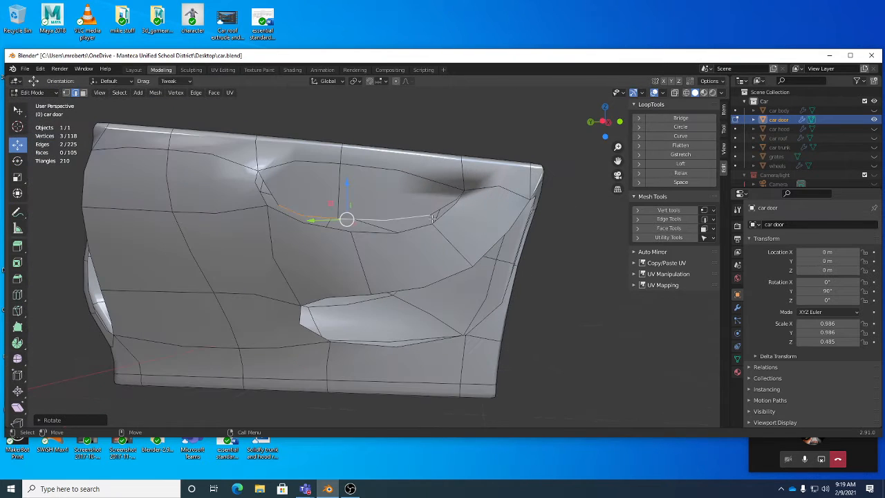
left_click_drag(432, 219, 434, 222)
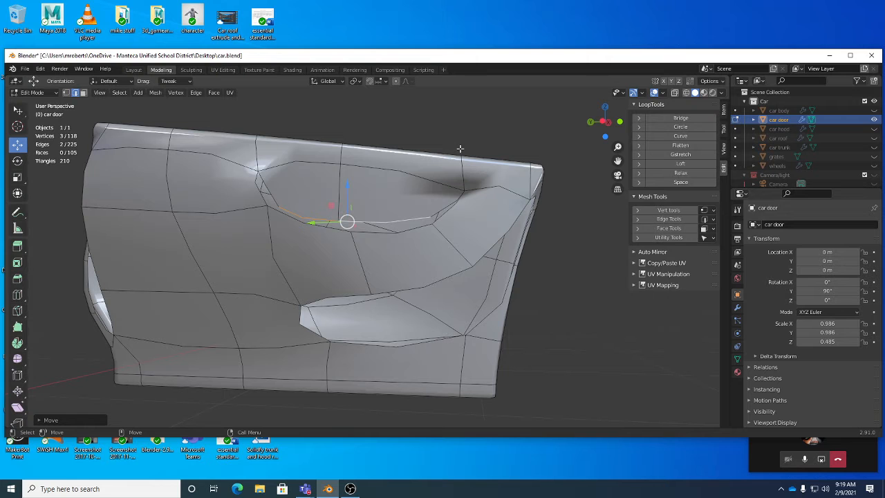
Select the two extruded edges together with the two facing edges on the recess's lower outer rim.
key("w")
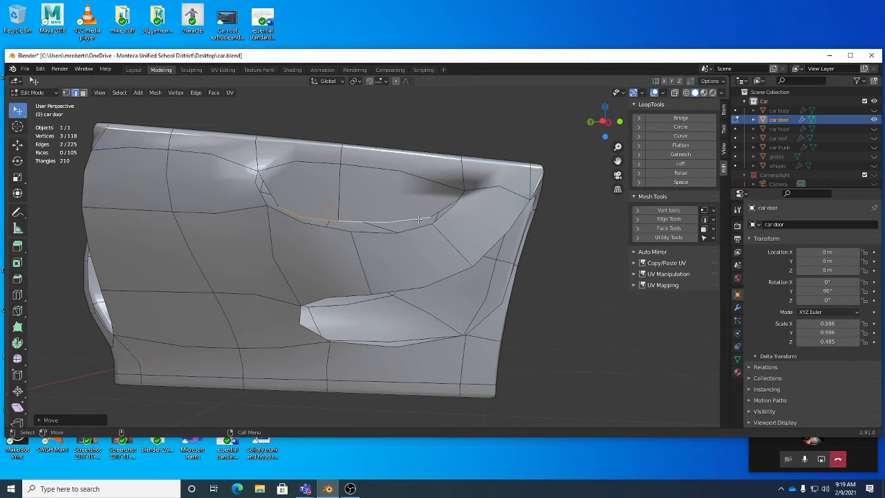
left_click_drag(419, 220, 421, 224)
middle_click_drag(421, 224, 439, 268)
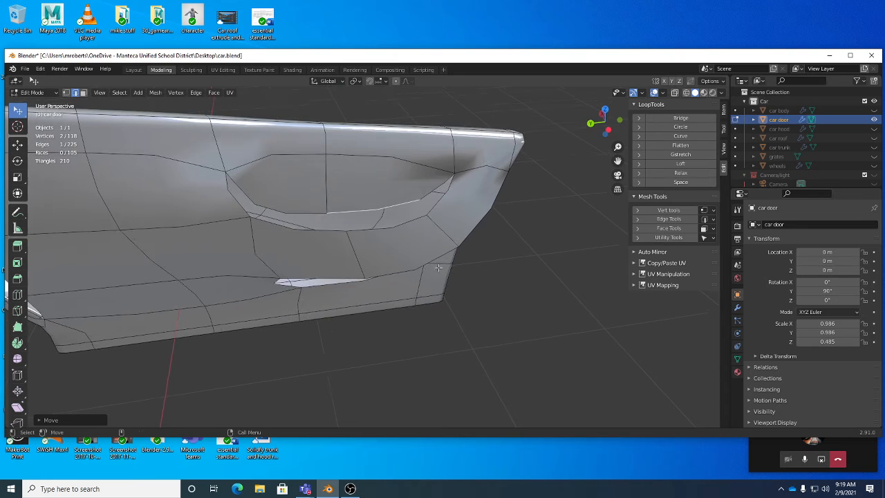
left_click(398, 225, "shift")
left_click(319, 214, "shift")
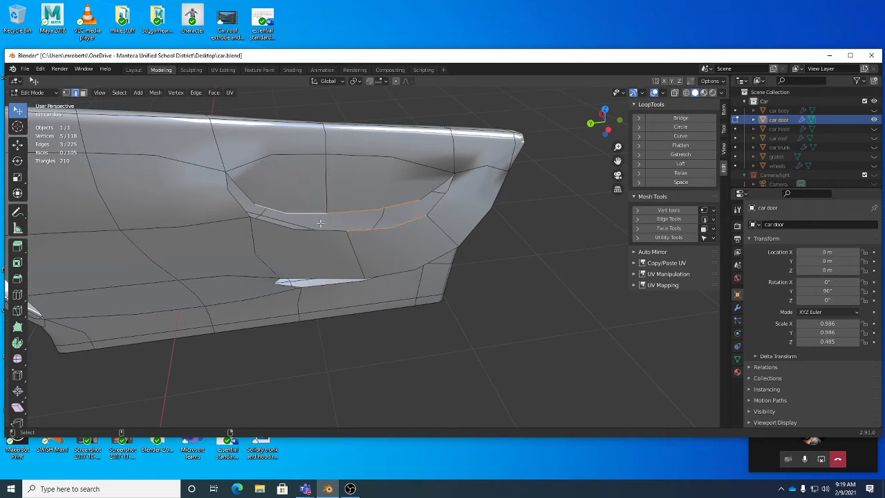
left_click(324, 229, "shift")
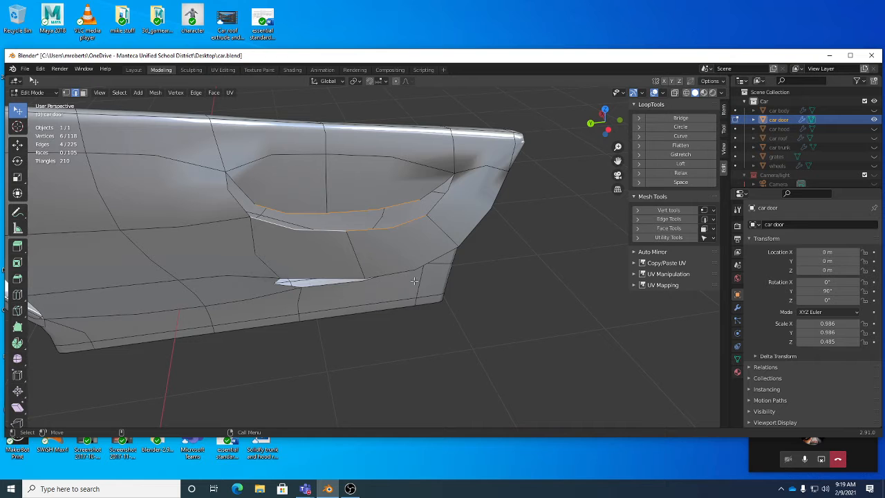
Bridge the four selected edges with Bridge Edge Loops and clear the selection.
middle_click_drag(403, 270, 367, 242)
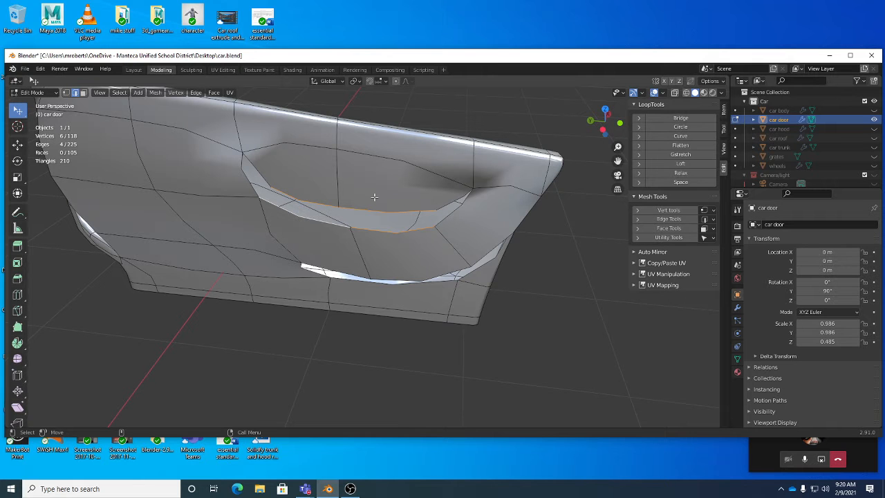
middle_click_drag(376, 203, 462, 257)
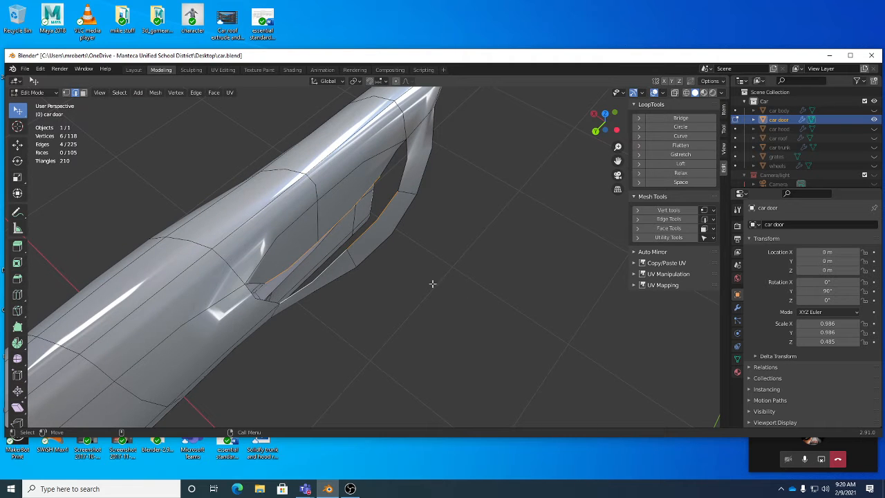
middle_click_drag(389, 257, 361, 242)
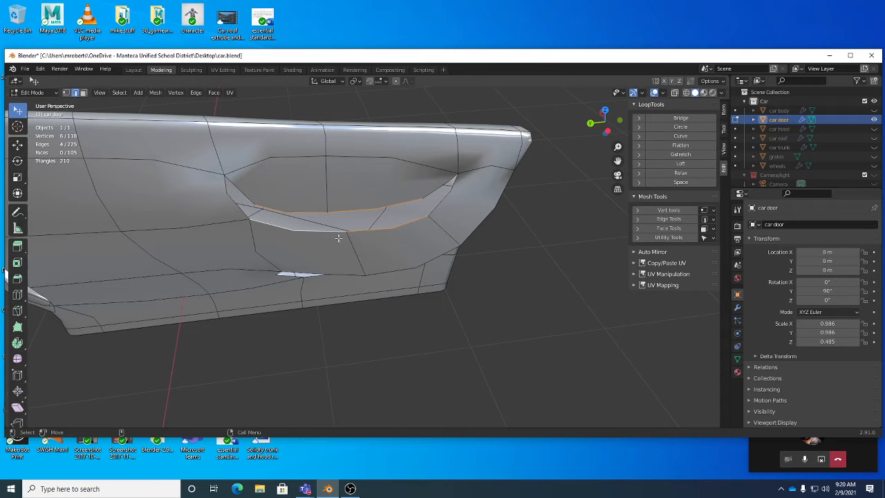
right_click(520, 247)
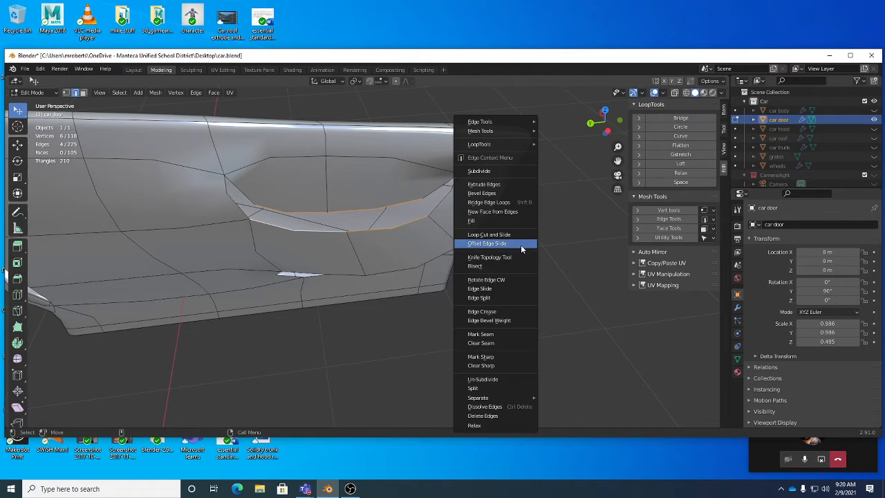
left_click(491, 206)
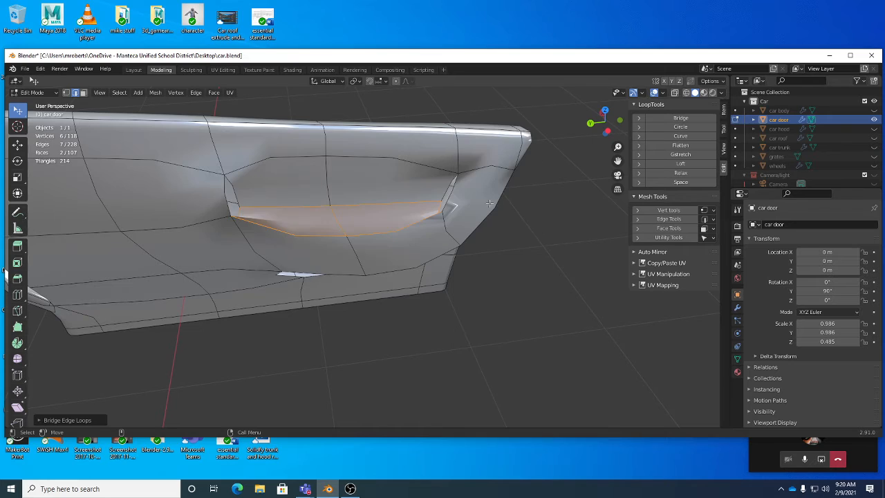
middle_click_drag(489, 205, 332, 206)
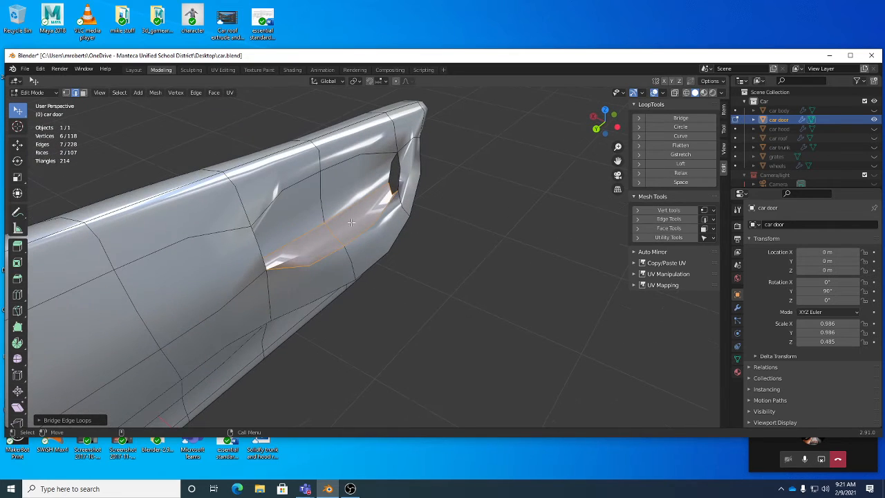
left_click(478, 268)
Add a single loop cut lengthwise through the two bridged faces and return to the selection tool.
middle_click_drag(478, 267, 374, 225)
key("alt+c")
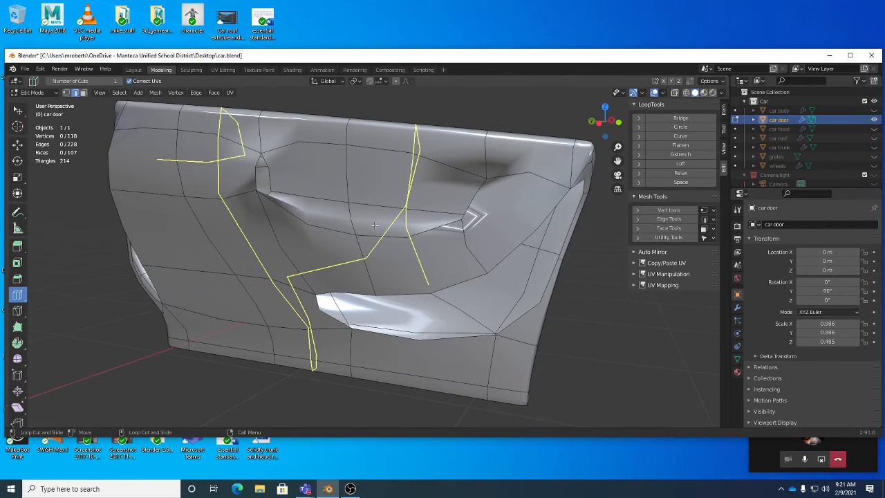
middle_click_drag(181, 261, 209, 278)
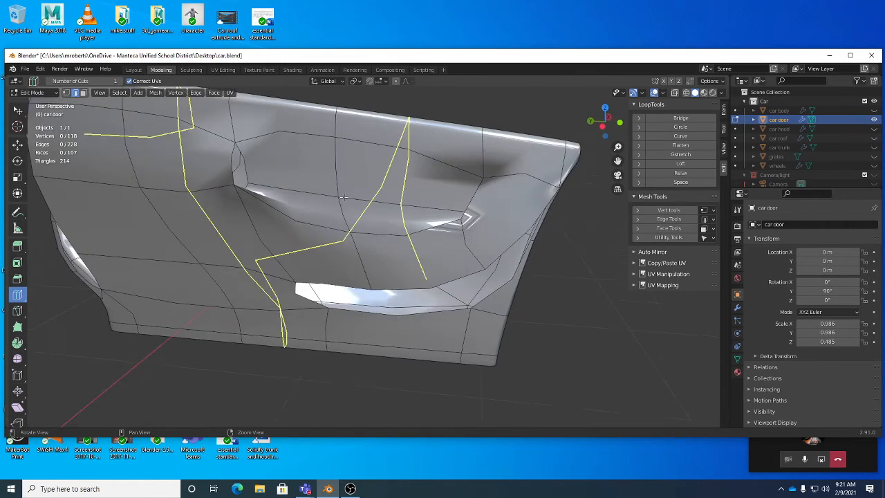
scroll(336, 207, "up", 1)
left_click(337, 206)
middle_click_drag(336, 206, 421, 203)
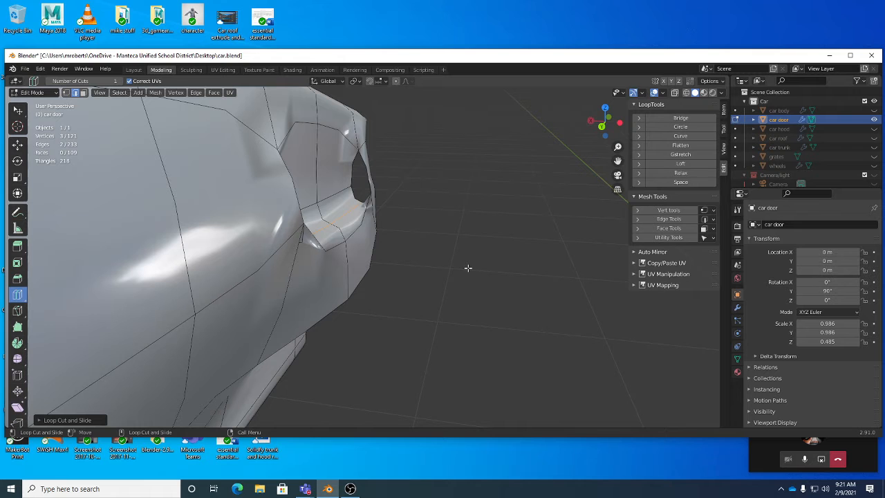
middle_click_drag(458, 265, 430, 239)
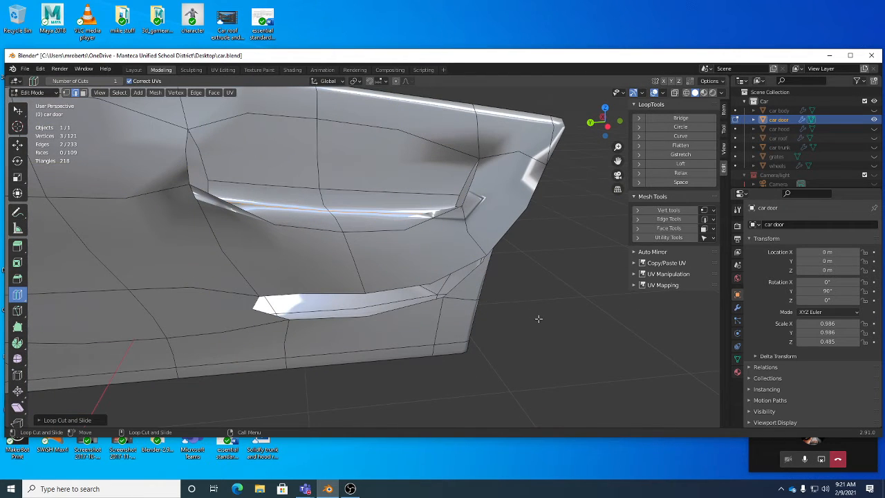
key("w")
middle_click_drag(579, 274, 430, 255)
scroll(422, 256, "up", 3)
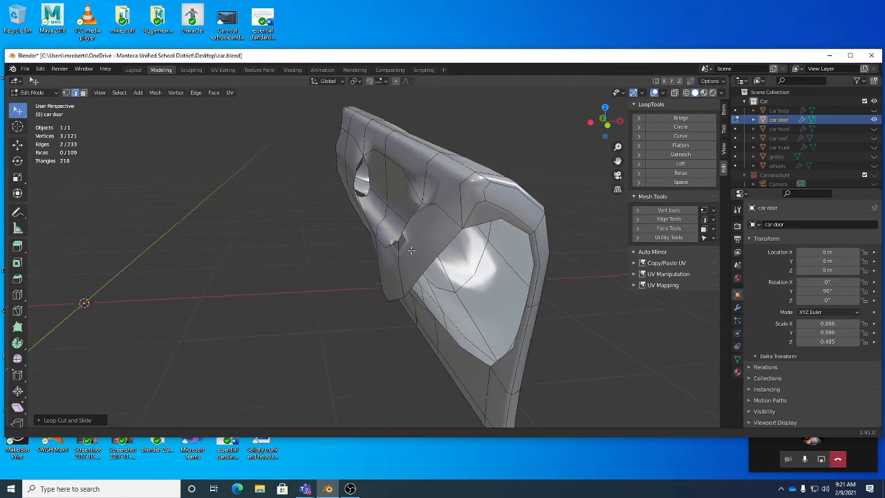
Move the new loop-cut edges on the recess ledge slightly along the X axis.
key("shift+space")
key("g")
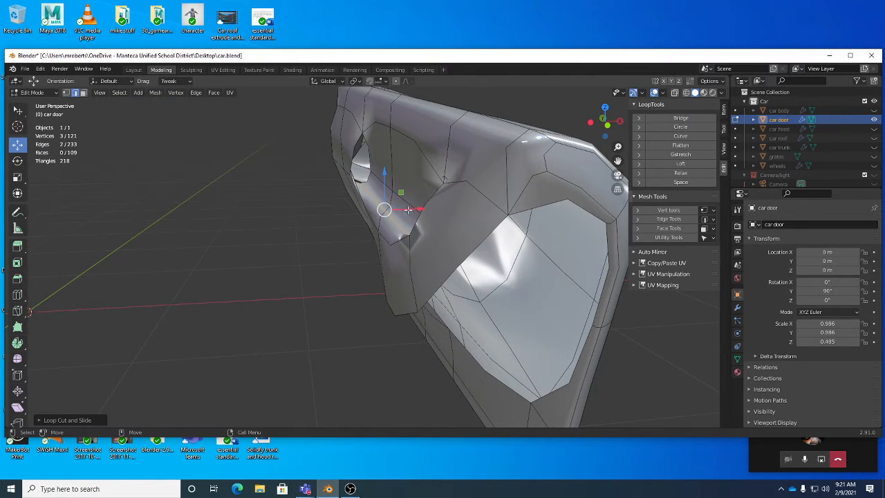
left_click_drag(402, 208, 419, 219)
middle_click_drag(421, 219, 350, 189)
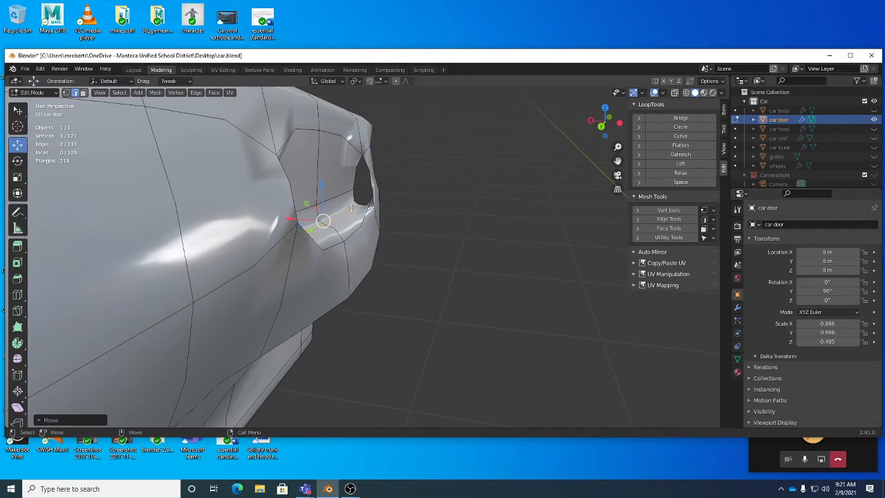
Show the car door's modifiers and examine the reshaped recess ledge and its open ends from several angles.
left_click(737, 307)
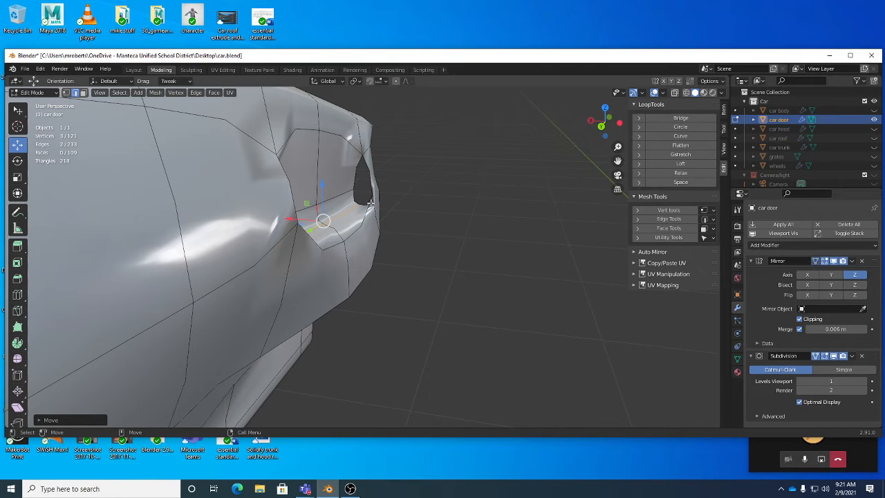
middle_click_drag(370, 204, 260, 166)
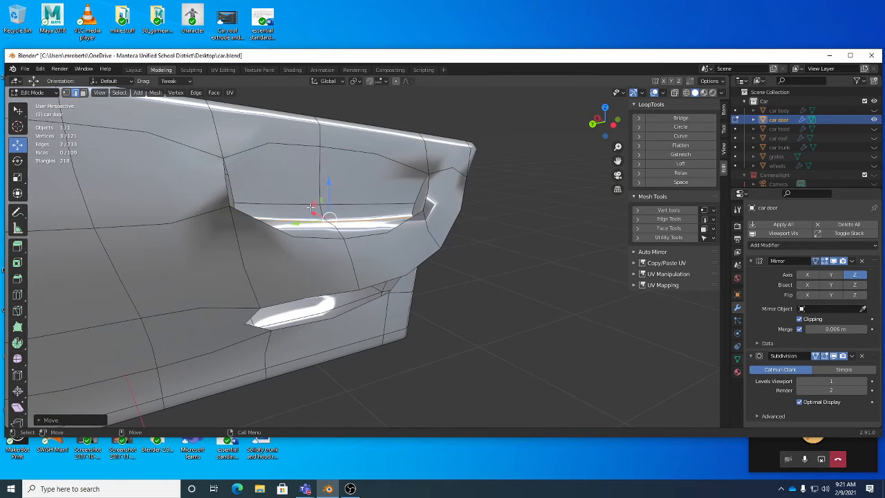
middle_click_drag(311, 207, 302, 158)
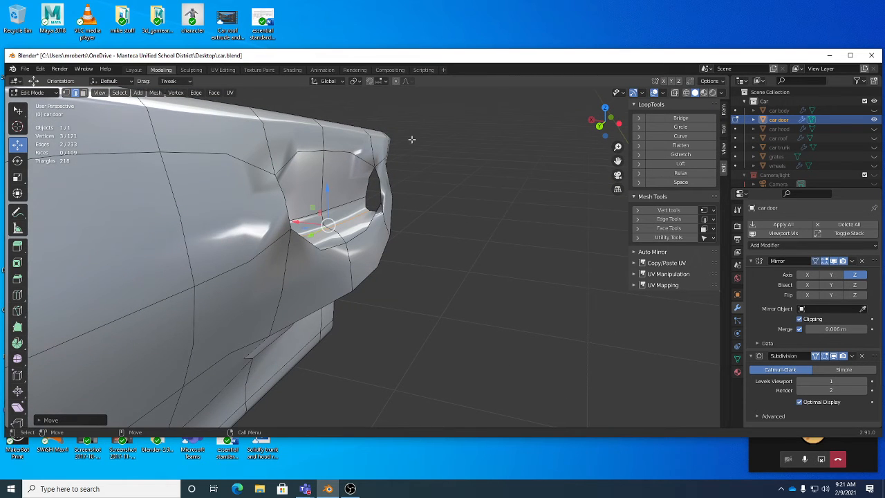
middle_click_drag(390, 194, 364, 207)
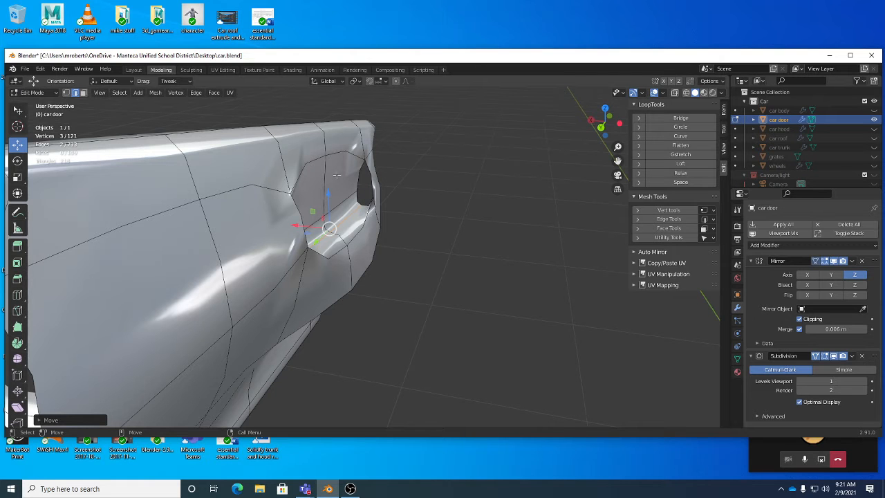
mouse_move(351, 199)
middle_mouse_down()
mouse_move(339, 202)
mouse_move(360, 199)
middle_mouse_up()
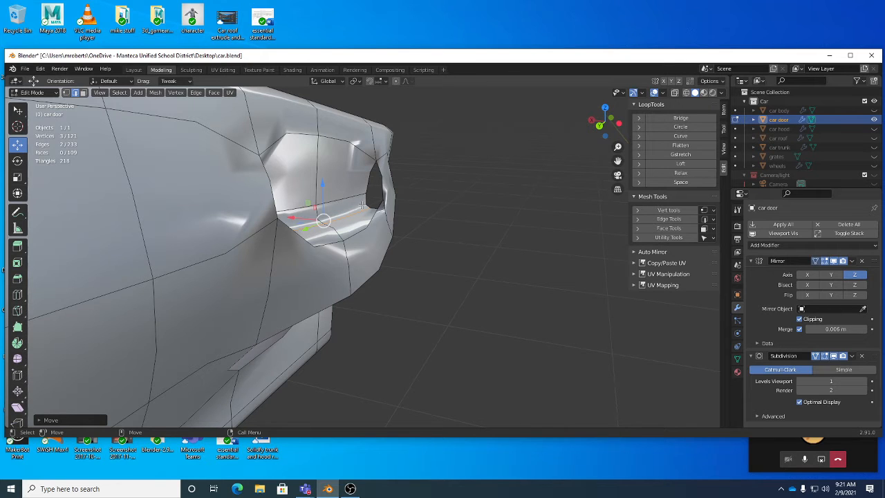
middle_click_drag(356, 206, 347, 201)
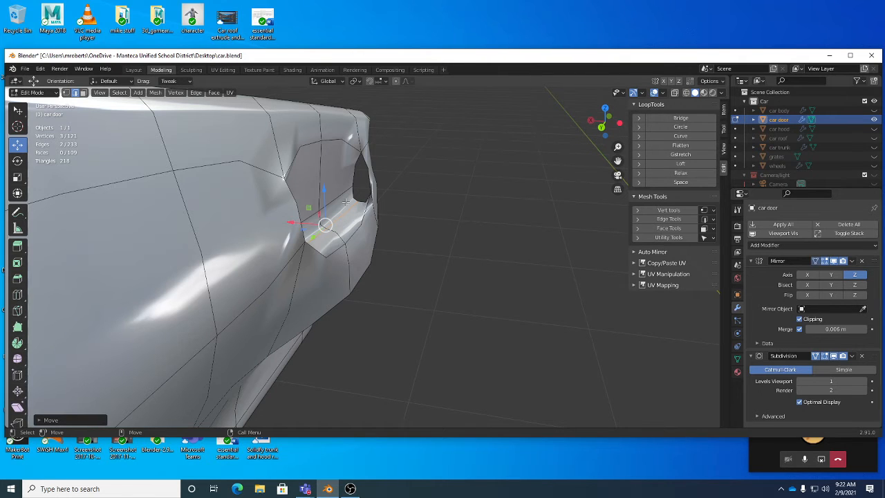
middle_click_drag(399, 218, 292, 208)
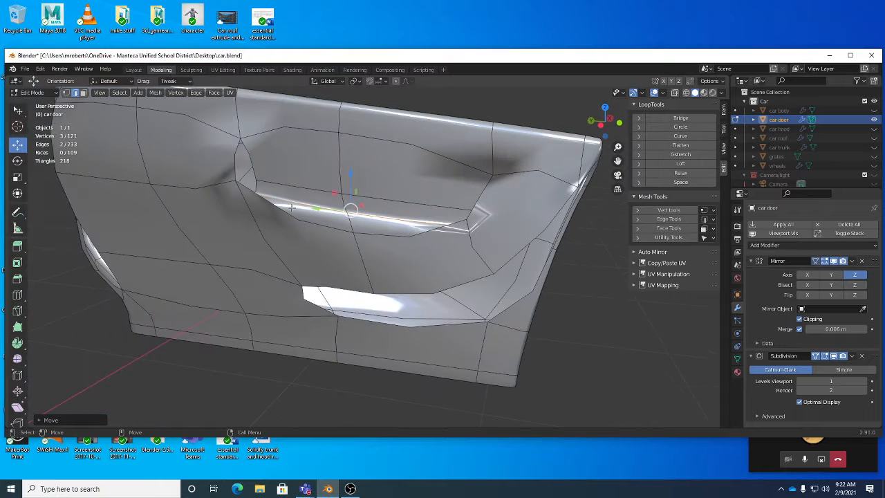
Select the four edges around the gap at one end of the recess ledge and fill it with New Face from Edges.
key("w")
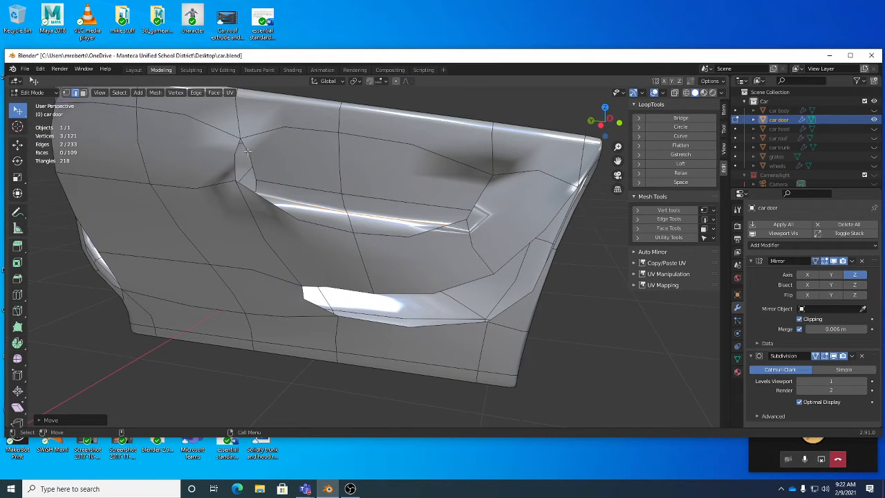
left_click(247, 151, "shift")
middle_click_drag(247, 151, 291, 196)
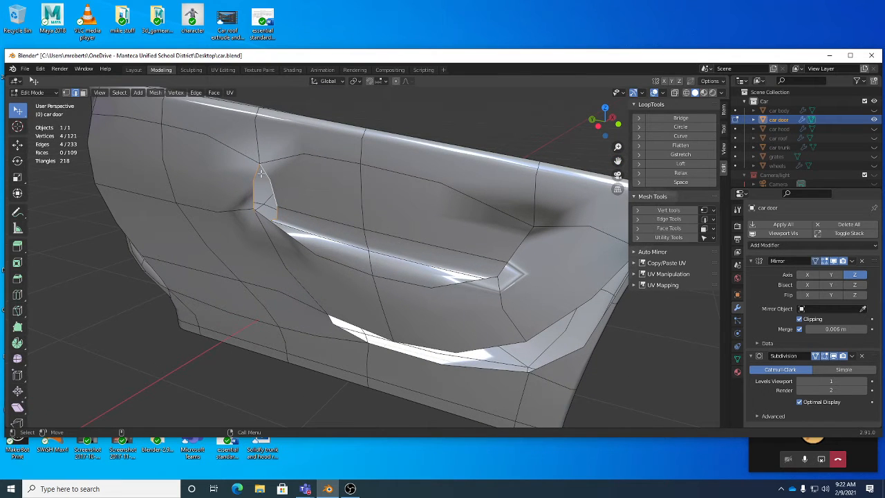
middle_click_drag(277, 203, 254, 176)
right_click(410, 122)
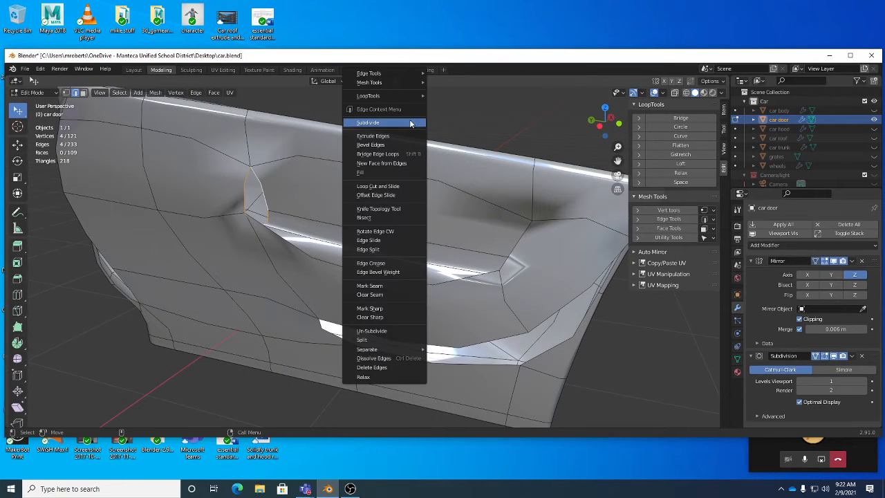
left_click(384, 164)
Fill the gap at the opposite end of the recess ledge with a new face from its four border edges.
middle_click_drag(386, 166, 365, 215)
middle_click_drag(442, 212, 490, 203)
right_click(490, 203)
left_click(490, 203)
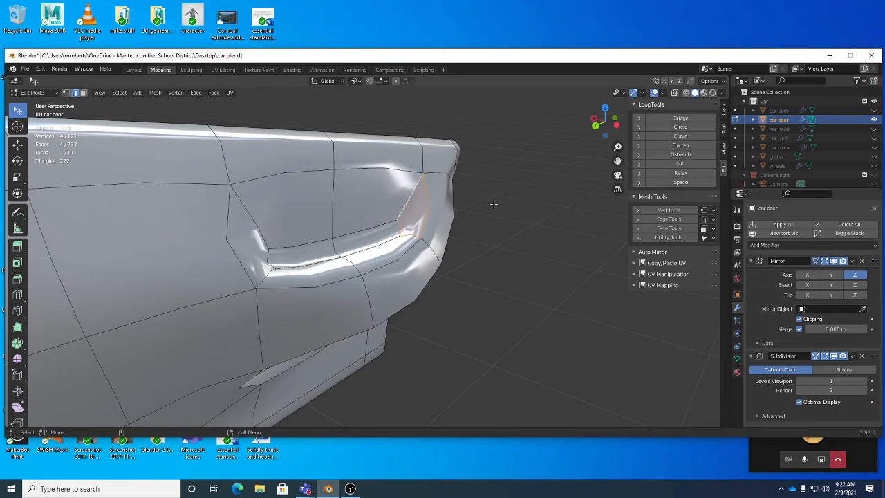
Select the two inner ledge faces of the recess in face mode, move them to reshape the ledge, and clear the selection.
middle_click_drag(530, 233, 487, 208)
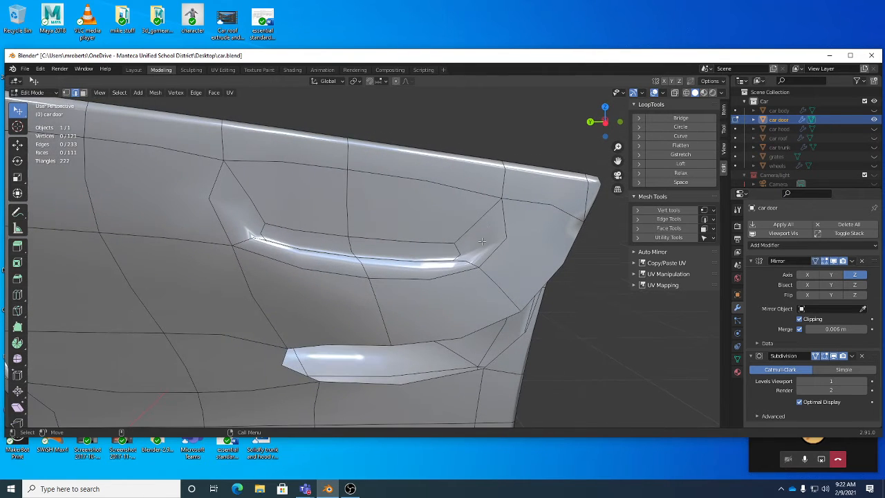
middle_click_drag(482, 240, 411, 258)
scroll(411, 259, "up", 4)
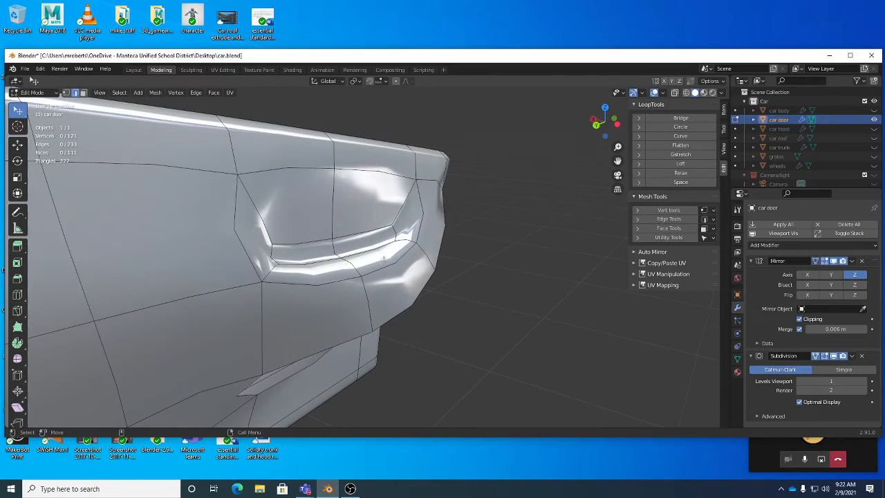
middle_click_drag(448, 237, 399, 246)
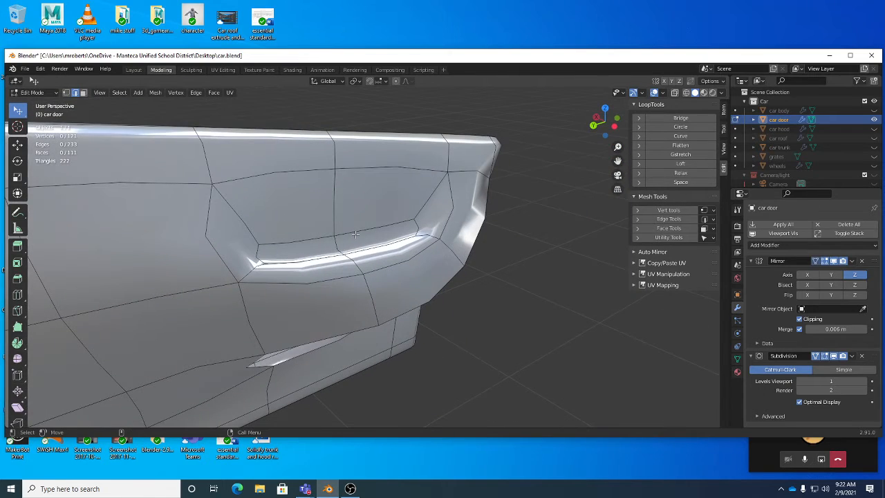
key("3")
left_click(391, 231)
left_click(311, 250, "shift")
middle_click_drag(311, 251, 396, 251)
key("shift+space")
key("g")
key("g")
left_click(378, 259)
left_click(555, 270)
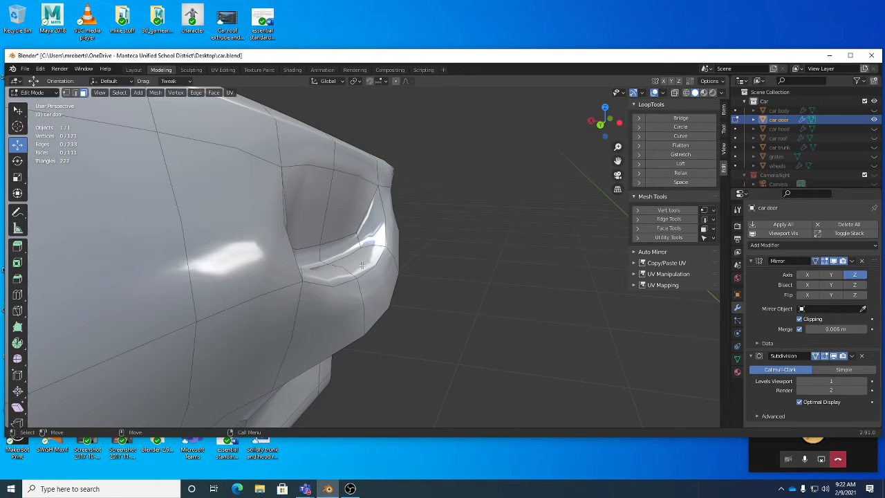
middle_click_drag(361, 265, 359, 242)
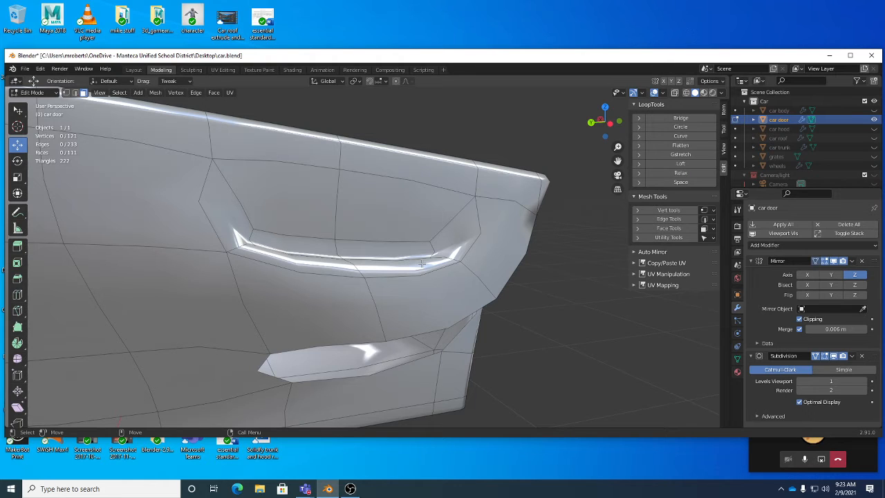
left_click(213, 92)
left_click(214, 92)
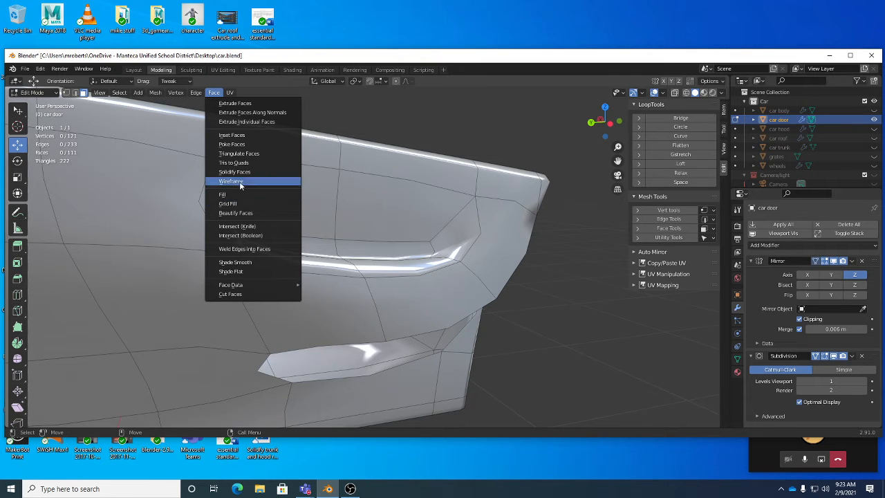
Select two edges on the upper rim of the large lower opening and one edge on its facing rim.
middle_click_drag(556, 326, 443, 229)
scroll(463, 239, "down", 2)
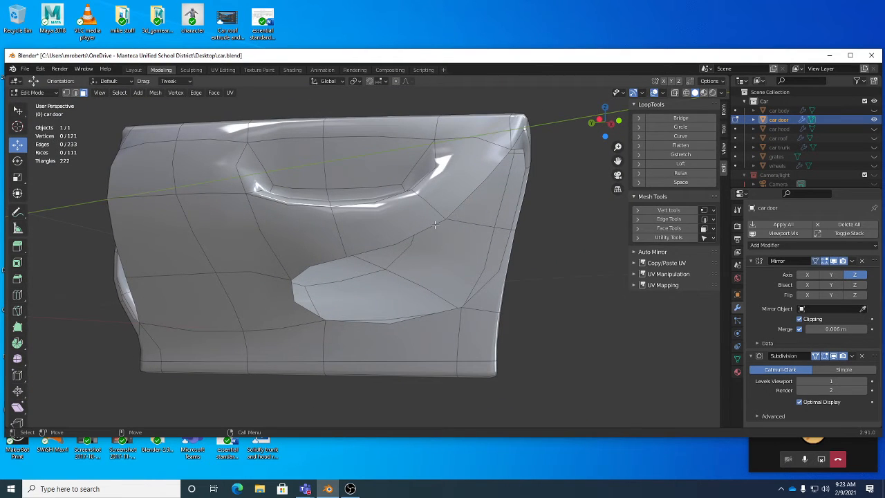
key("w")
left_click(436, 228)
middle_click_drag(435, 228, 437, 234)
left_click(402, 237)
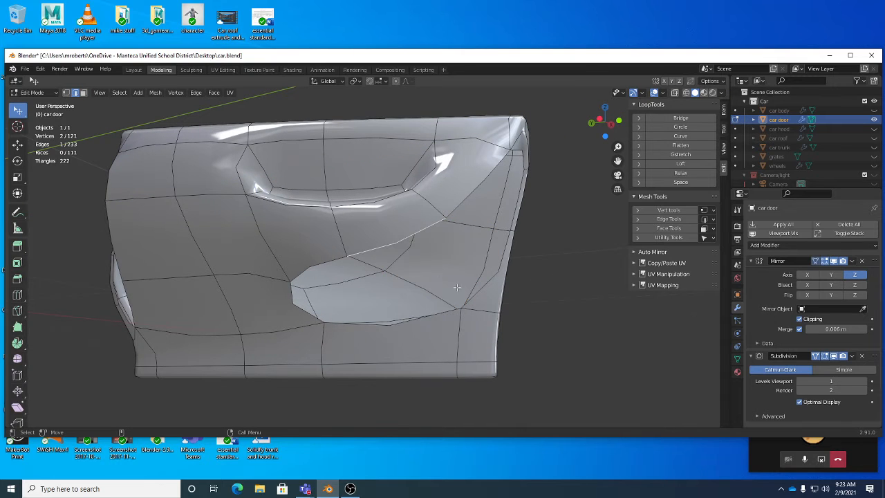
left_click(484, 287, "shift")
middle_click_drag(484, 287, 413, 233)
middle_click_drag(457, 272, 388, 276)
left_click(364, 281, "shift")
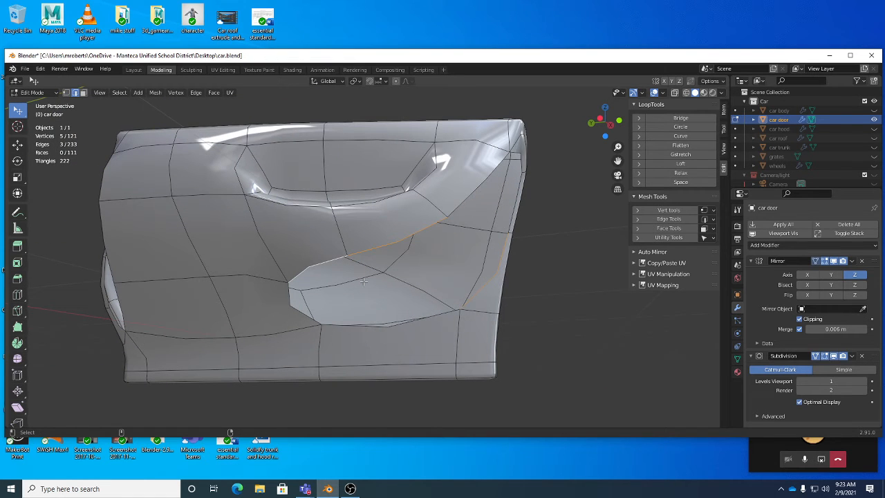
Add the remaining rim edges of the lower opening to the selection, giving three edges on each facing side.
left_click(410, 321, "shift")
middle_click_drag(411, 321, 440, 194)
left_click(509, 174, "shift")
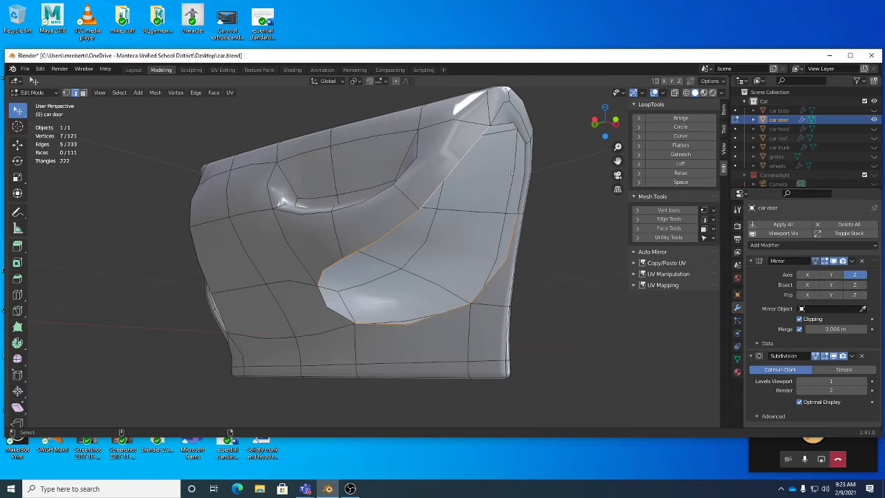
left_click(522, 177, "shift")
middle_click_drag(522, 177, 300, 312)
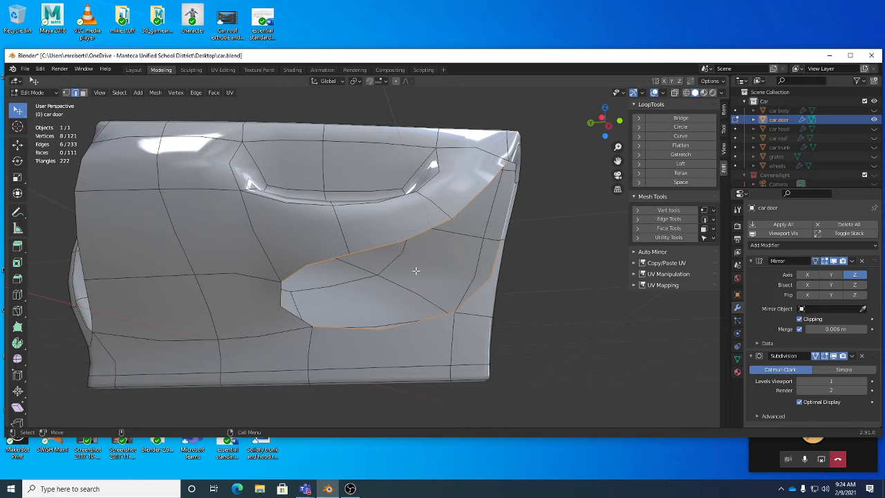
middle_click_drag(416, 271, 488, 181)
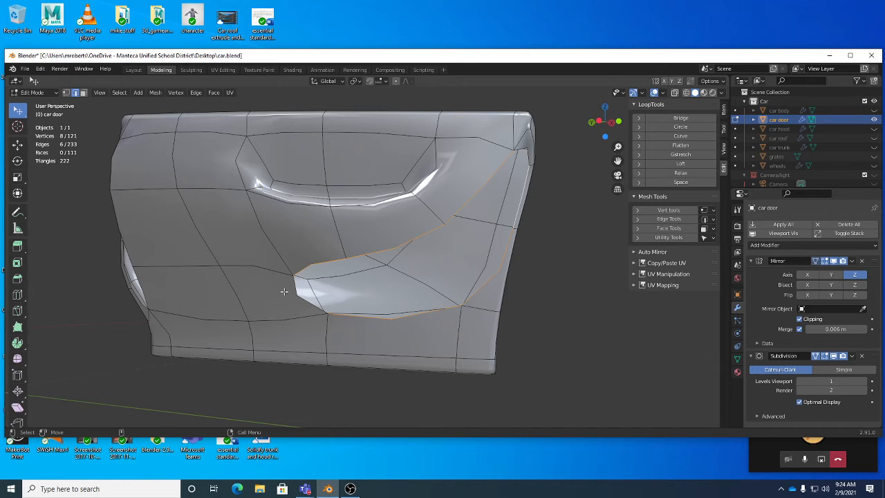
Close the lower opening by bridging the six selected edges with Bridge Edge Loops, and clear the selection.
right_click(564, 196)
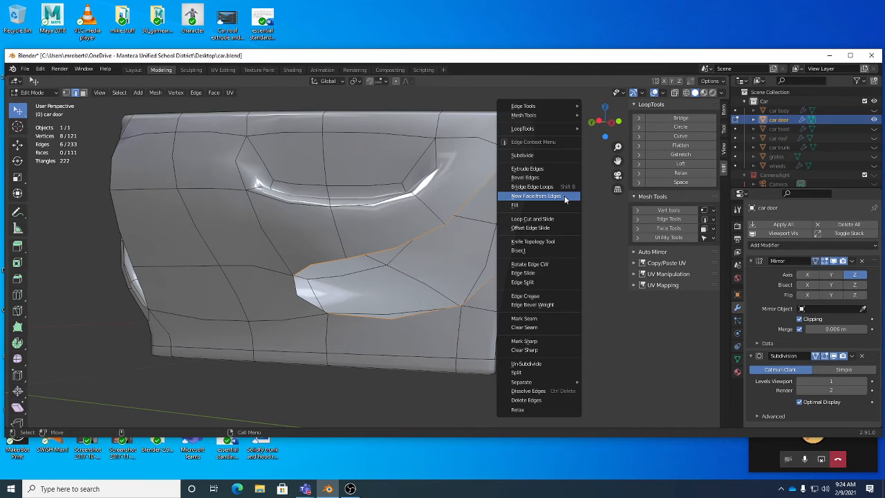
left_click(557, 187)
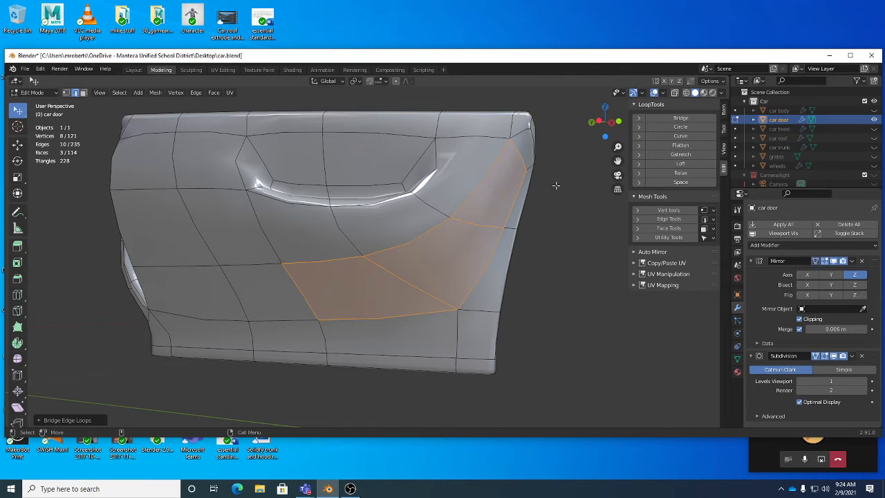
middle_click_drag(543, 203, 553, 292)
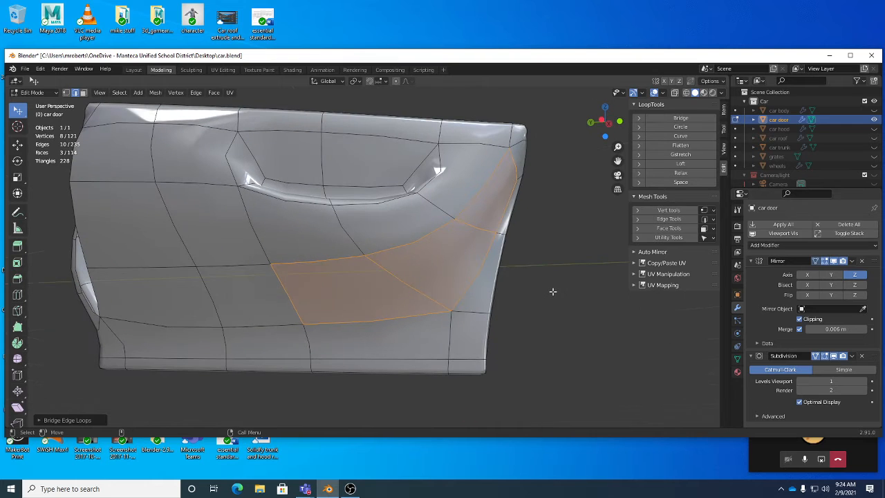
key("alt+a")
Adjust the position of the short edge near the door's upper corner, beside the newly bridged faces.
middle_click_drag(426, 250, 443, 231)
left_click(492, 179)
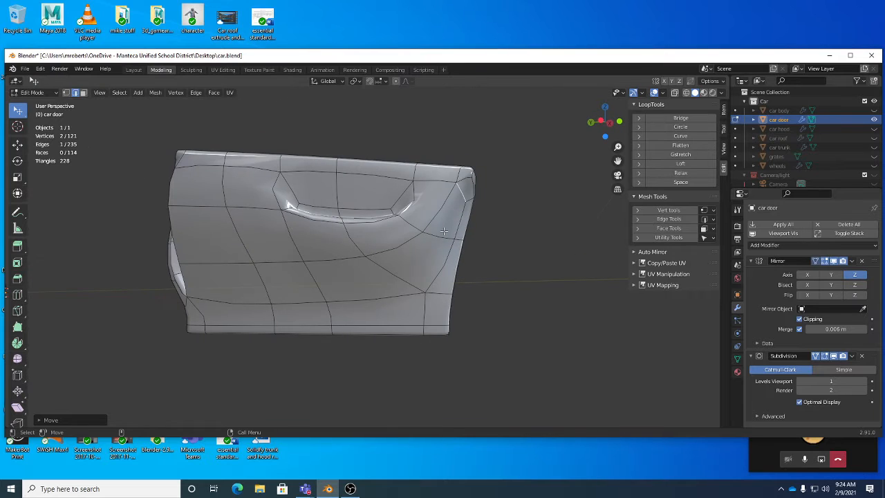
middle_click_drag(296, 292, 453, 168)
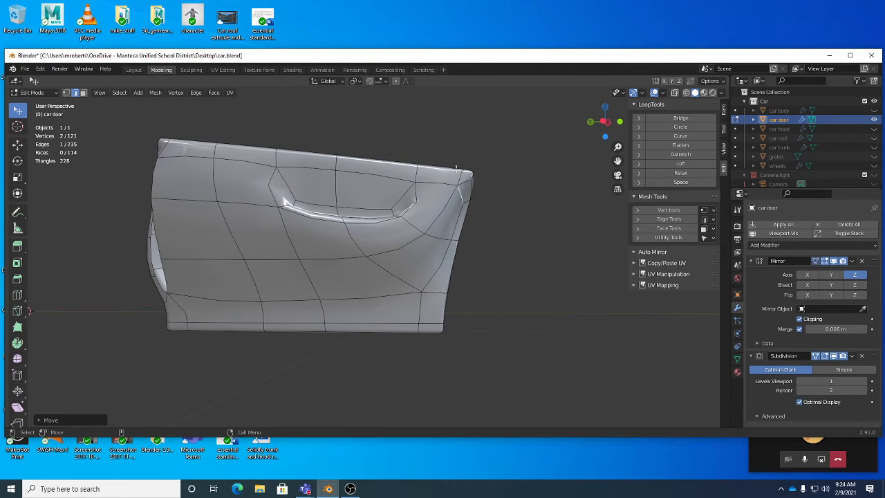
Check the lengthwise edge loop across the door's inner face, clear the selection and save the file.
left_click(450, 198, "alt")
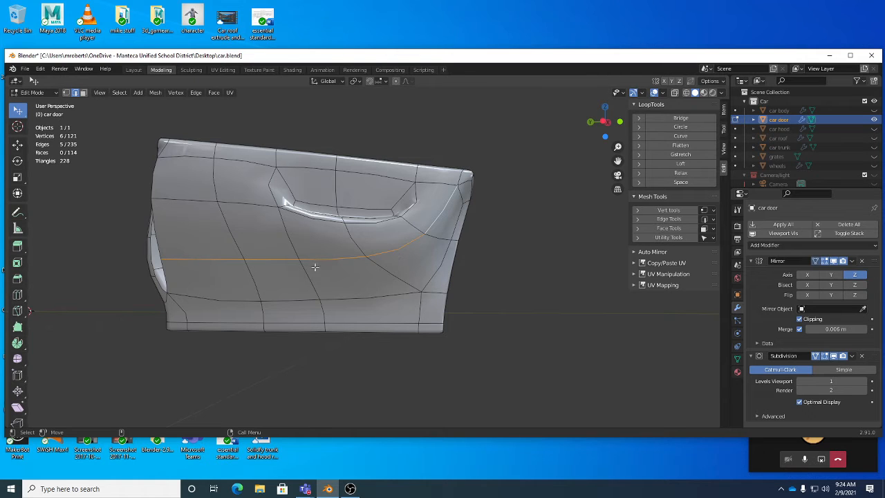
left_click(510, 222)
middle_click_drag(243, 270, 311, 270)
key("ctrl+s")
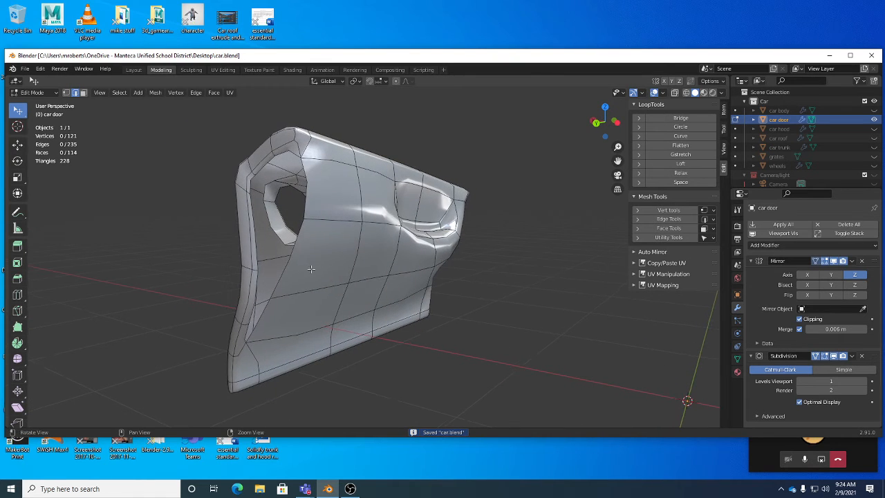
Select the two facing edge pairs around the opening at the door's other end and bridge them with Bridge Edge Loops.
left_click(251, 213, "alt")
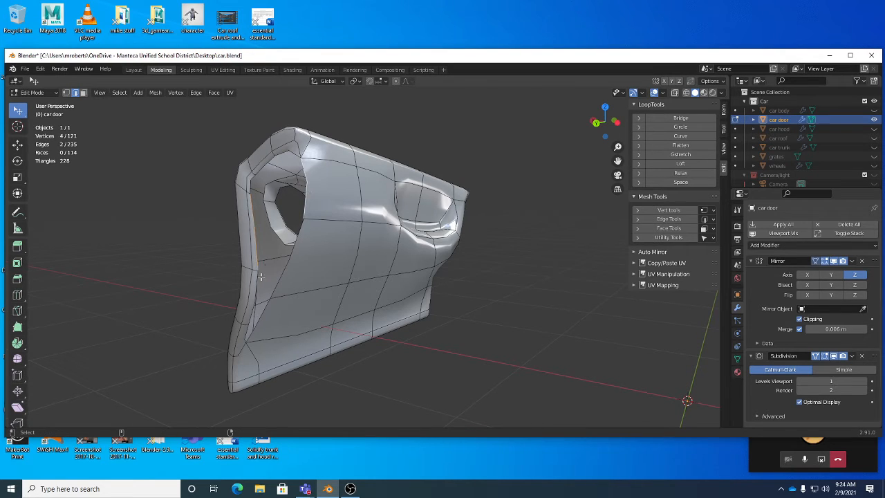
left_click(306, 211, "alt+shift")
right_click(334, 209)
left_click(340, 205)
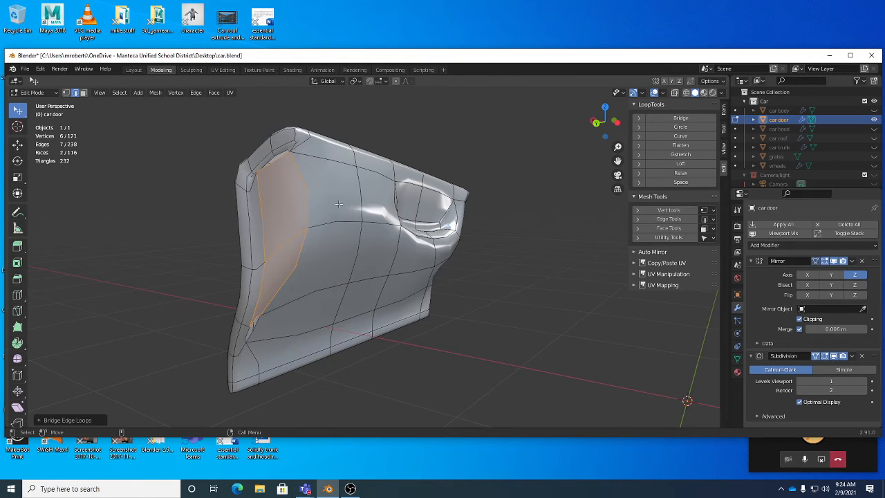
middle_click_drag(333, 234, 261, 299)
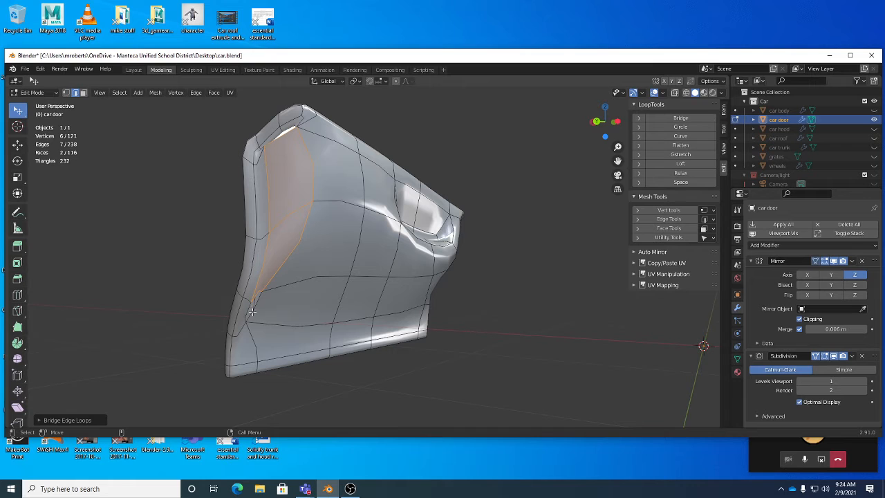
Select the three edges around the small triangular gap near the door's lower end and fill it with New Face from Edges.
left_click(253, 312)
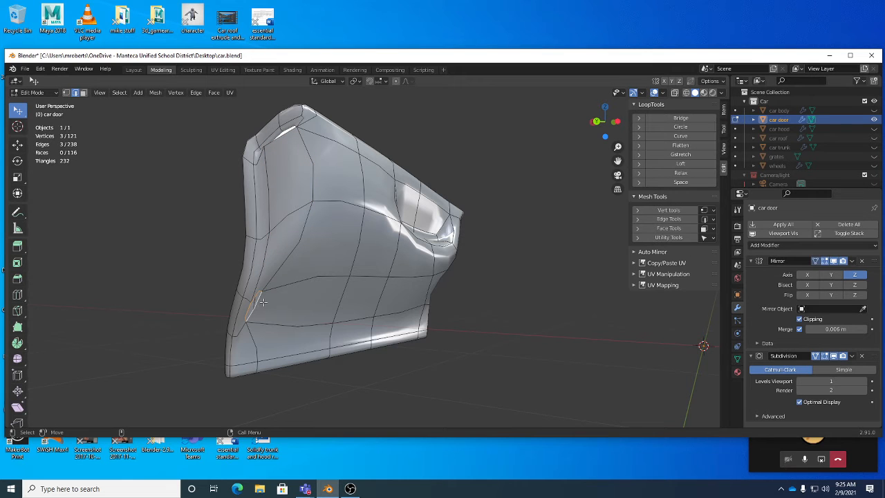
middle_click_drag(263, 302, 342, 290)
right_click(347, 281)
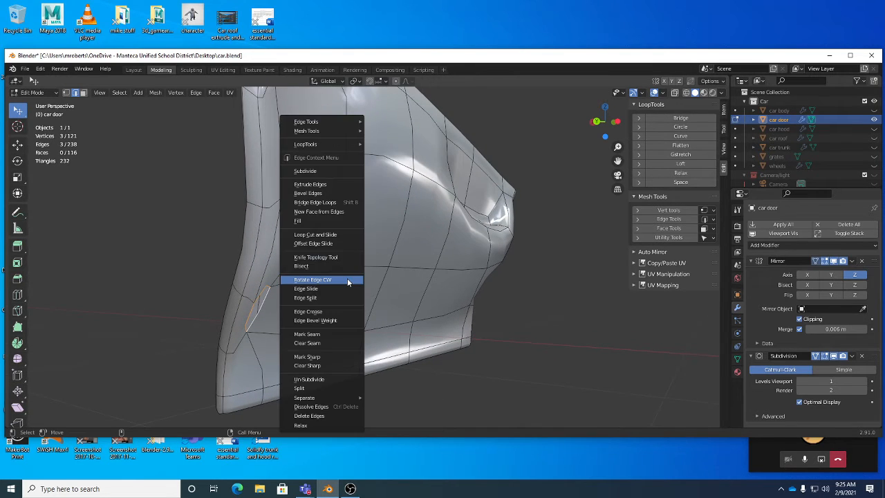
left_click(328, 210)
Select the four-edge loop around the gap at the door's upper corner and fill it with New Face from Edges.
middle_click_drag(327, 214, 330, 239)
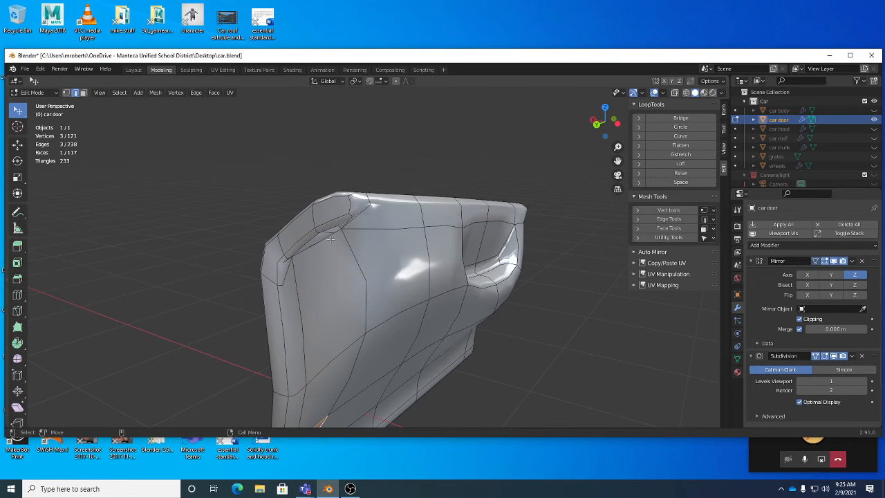
left_click(331, 239, "alt")
right_click(377, 235)
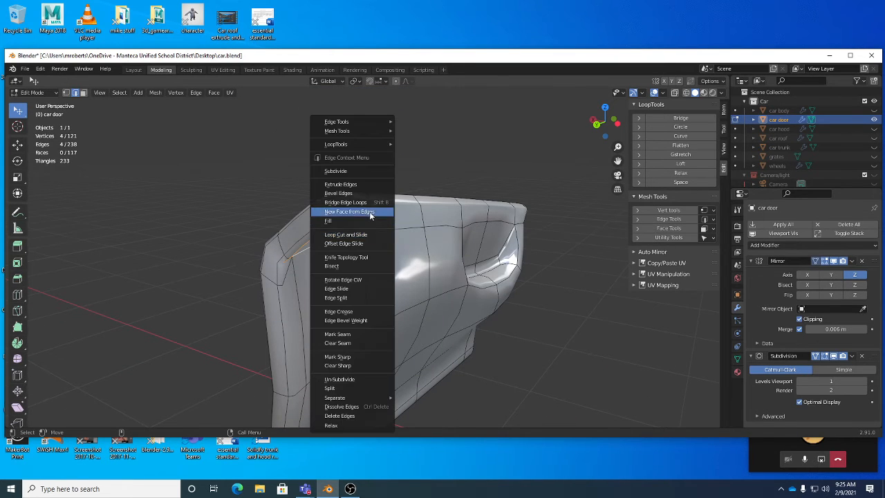
left_click(369, 212)
Reposition the short edge near the inner face's lower corner and shift the adjoining vertical edge toward the door's end.
middle_click_drag(456, 285, 207, 339)
left_click(241, 339)
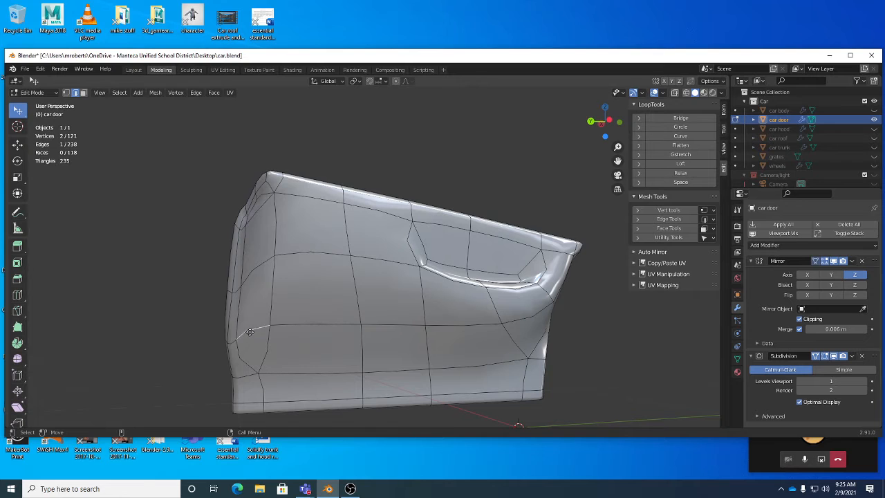
key("g")
left_click(285, 277)
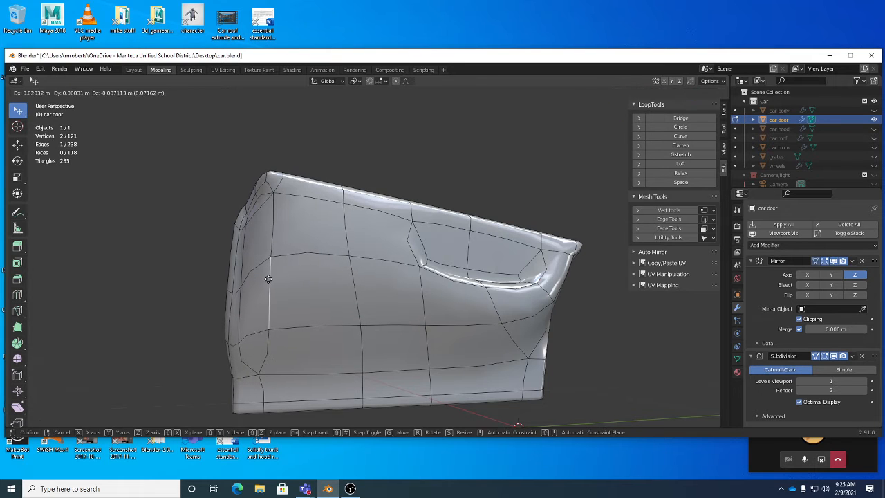
middle_click_drag(277, 278, 220, 364)
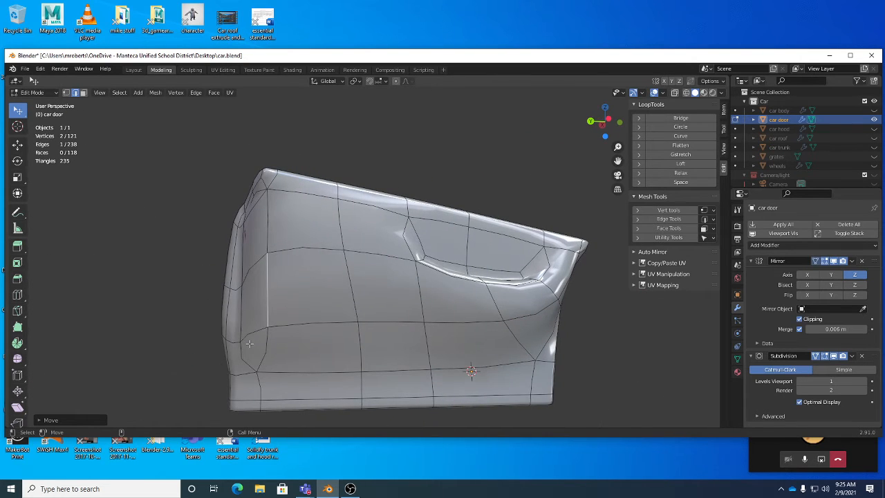
Lower the vertex at the bottom of that vertical edge slightly on the door's inner face.
key("1")
left_click(268, 324)
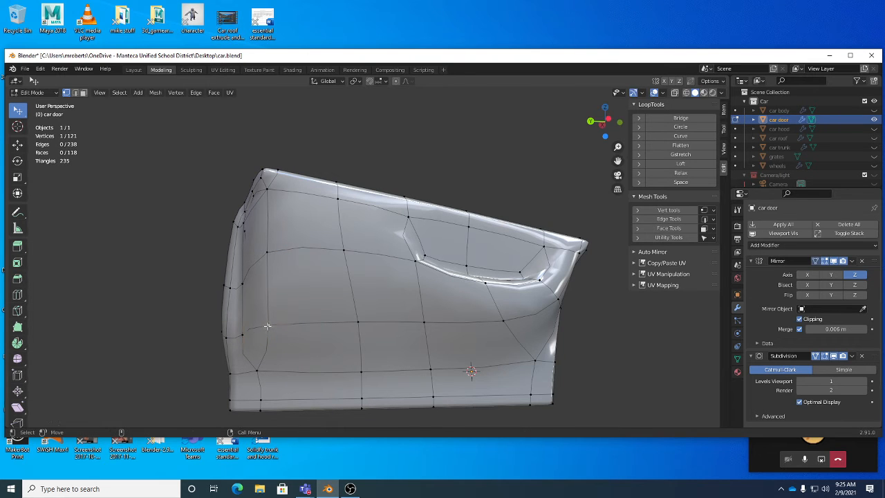
left_click_drag(267, 326, 266, 335)
Adjust the edge on the rim of the handle recess on the door's outer side.
middle_click_drag(267, 334, 441, 247)
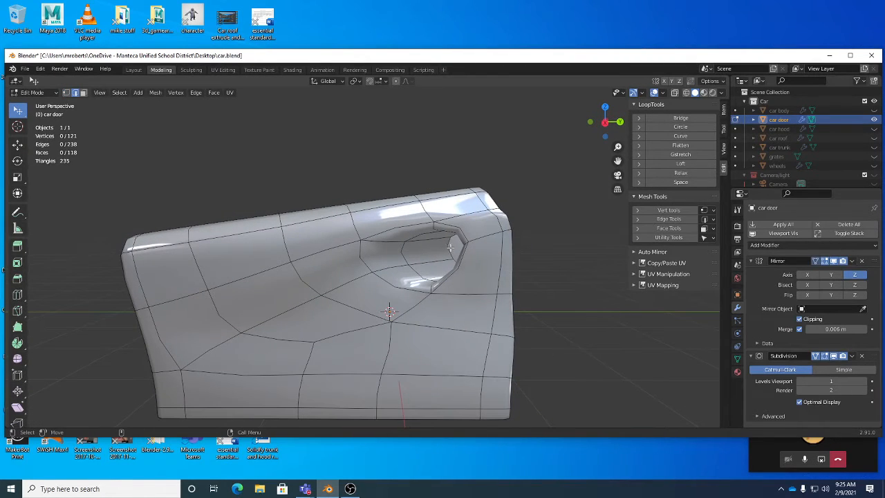
left_click(461, 247)
middle_click_drag(461, 246, 243, 231)
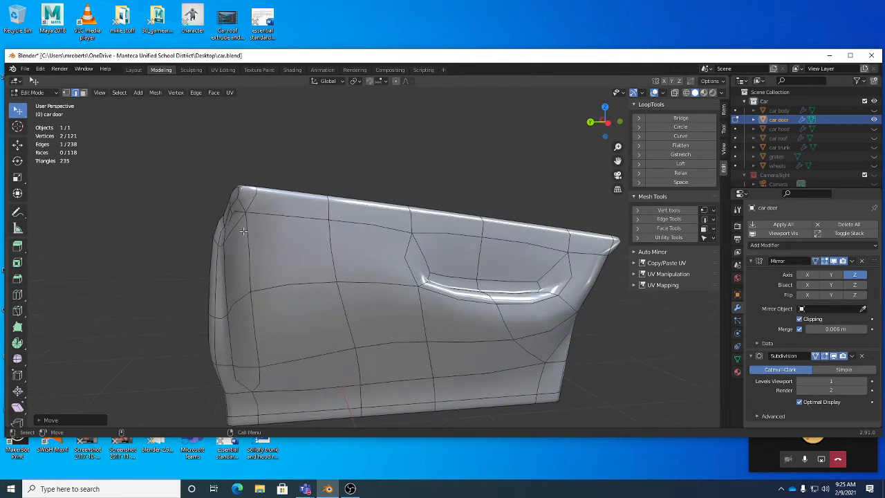
Move the short edges around the newly filled face at the inner side's upper corner to even out the border.
left_click(235, 222)
key("g")
left_click(237, 223)
key("g")
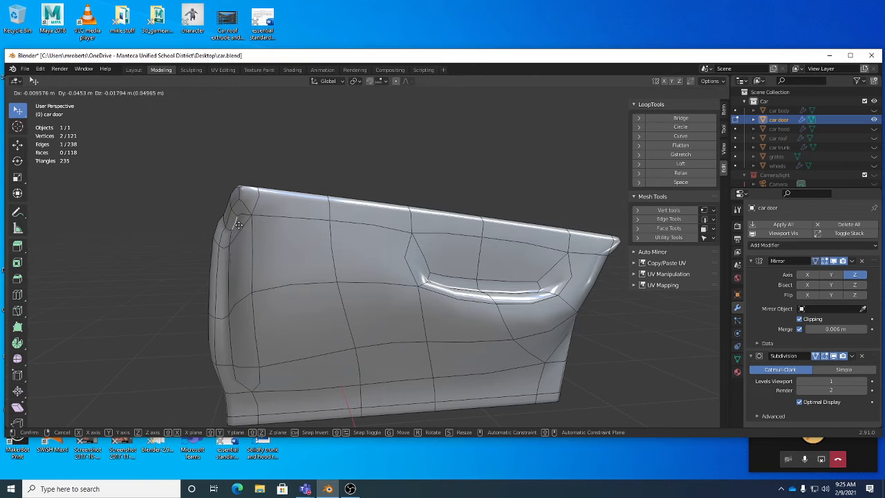
left_click(239, 225)
left_click(224, 220)
key("g")
left_click(222, 221)
middle_click_drag(255, 249, 349, 297, "shift")
Preview the smoothed door in Object Mode, return to Edit Mode and save the file.
key("Tab")
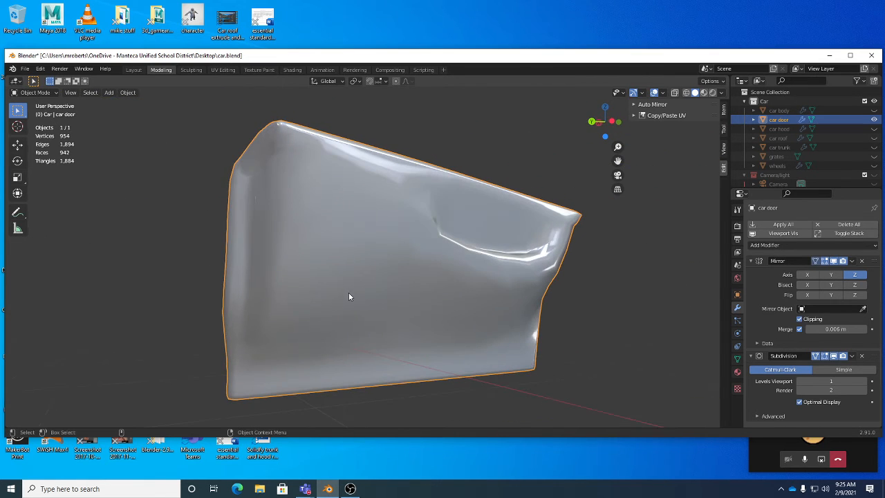
key("Tab")
key("ctrl+s")
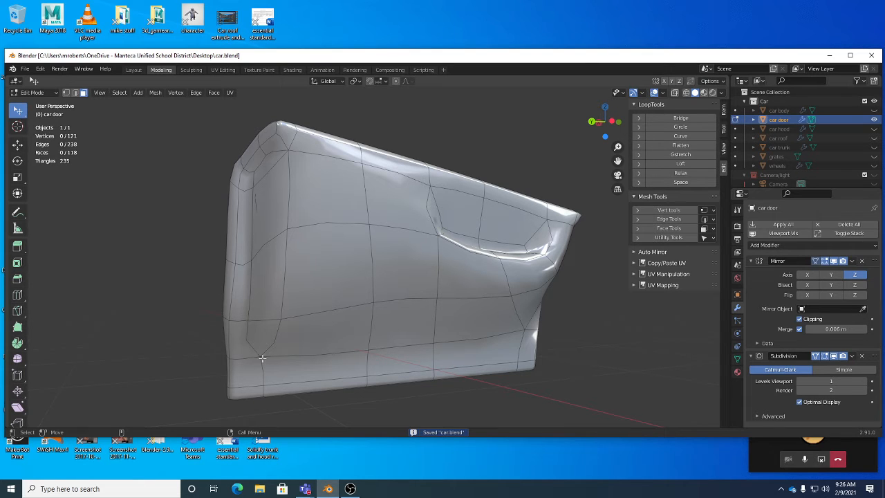
Examine the vertex near the inner face's lower corner from several angles in vertex mode, and clear the selection.
key("1")
middle_click_drag(263, 358, 273, 369)
scroll(304, 362, "up", 1)
middle_click_drag(332, 355, 318, 358)
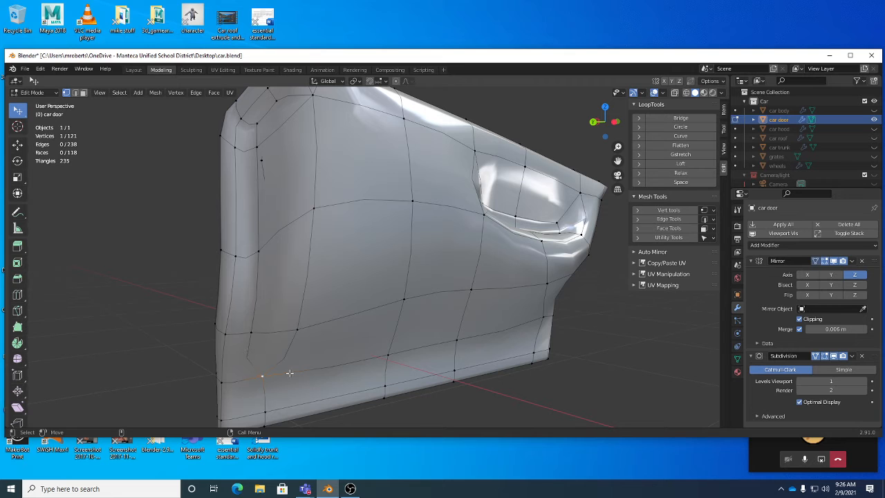
middle_click_drag(306, 374, 274, 370)
left_click(136, 309)
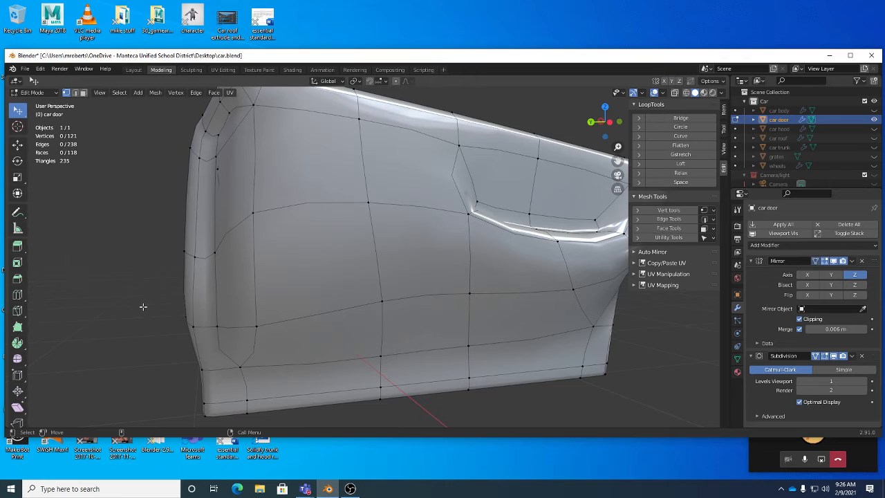
Nudge the three vertices around the inner face's upper corner to align the border loop.
left_click_drag(218, 168, 225, 168)
left_click_drag(252, 106, 250, 105)
left_click_drag(215, 134, 218, 134)
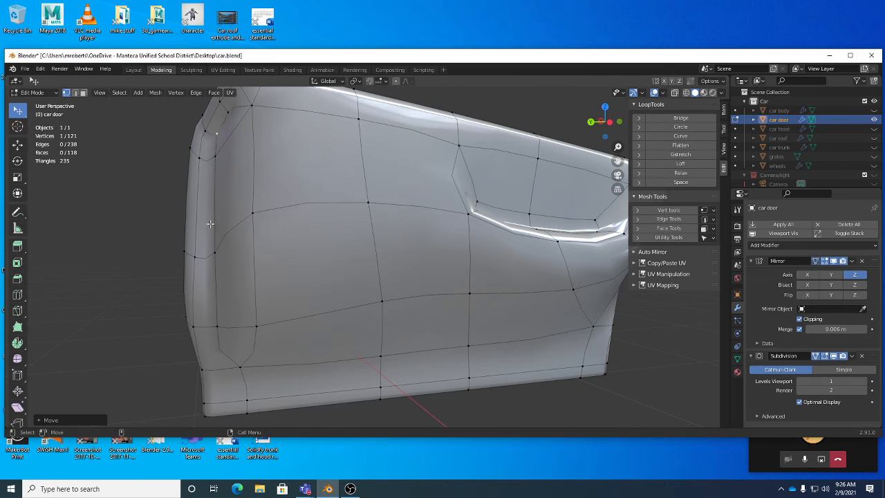
Reposition the vertices of the lower lengthwise loop near the door's end to smooth the inner face's curvature.
middle_click_drag(280, 336, 222, 275)
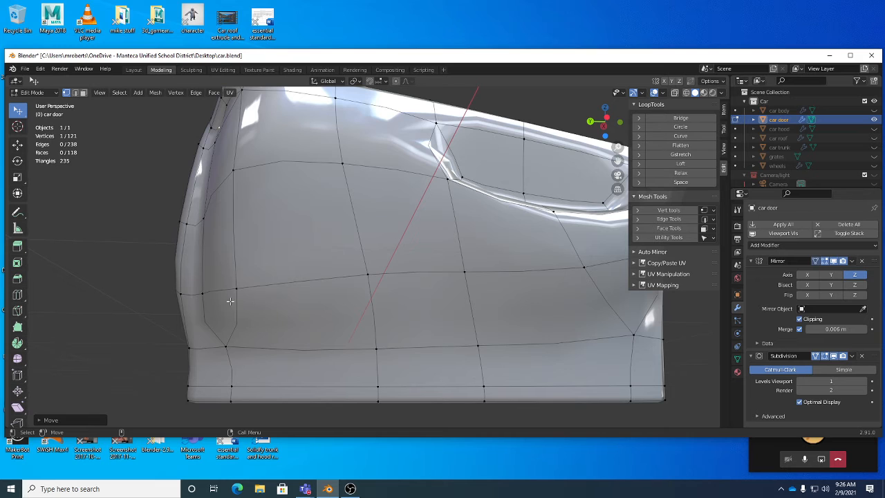
middle_click_drag(229, 301, 397, 297)
key("g")
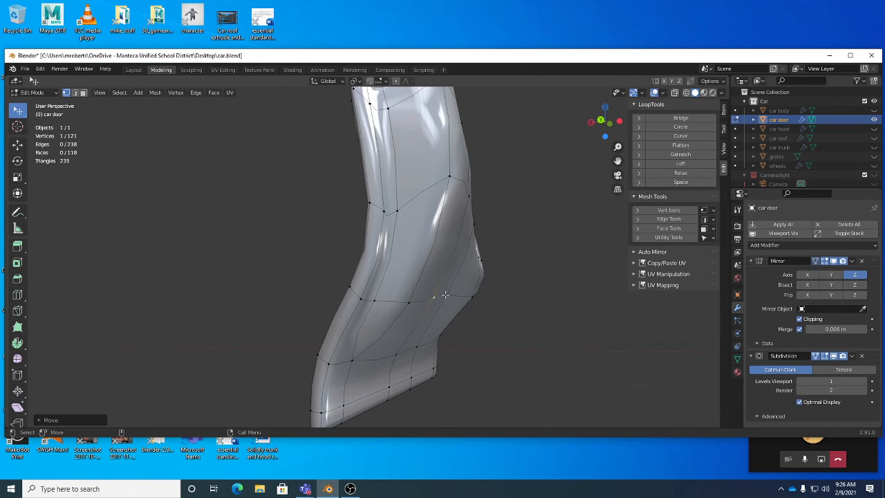
left_click_drag(441, 301, 413, 301)
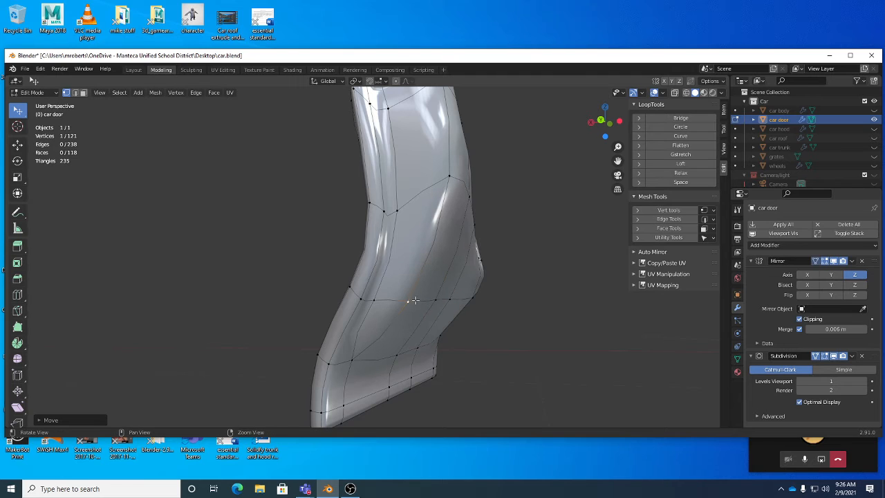
middle_click_drag(412, 302, 278, 293)
left_click_drag(214, 299, 224, 296)
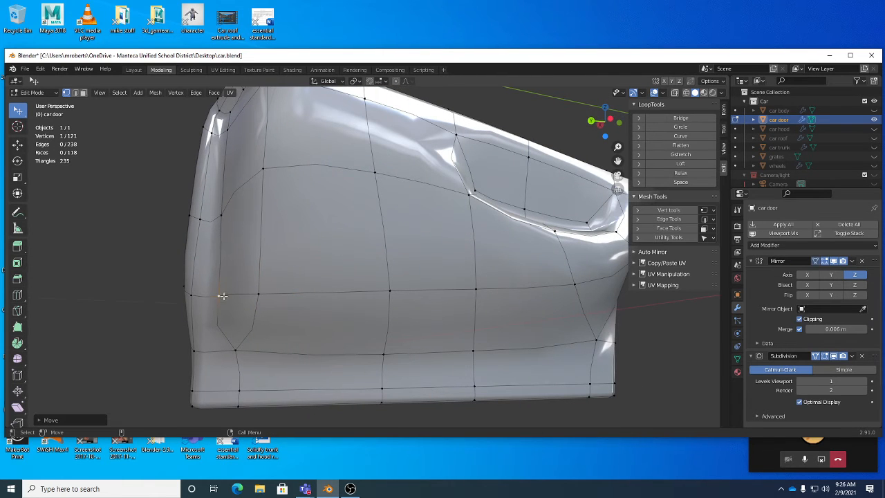
Move the vertical edge beside the inner face's end border slightly toward that end.
key("2")
left_click(258, 234)
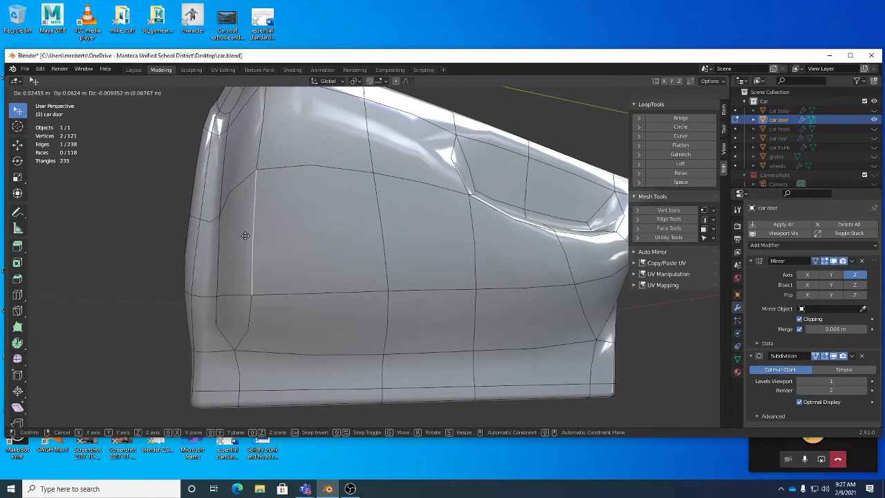
middle_click_drag(233, 340, 344, 335)
Adjust the two middle vertices of the inner face's lower lengthwise loop and save the file.
left_click_drag(386, 327, 456, 294, "alt")
key("1")
middle_click_drag(456, 297, 351, 296)
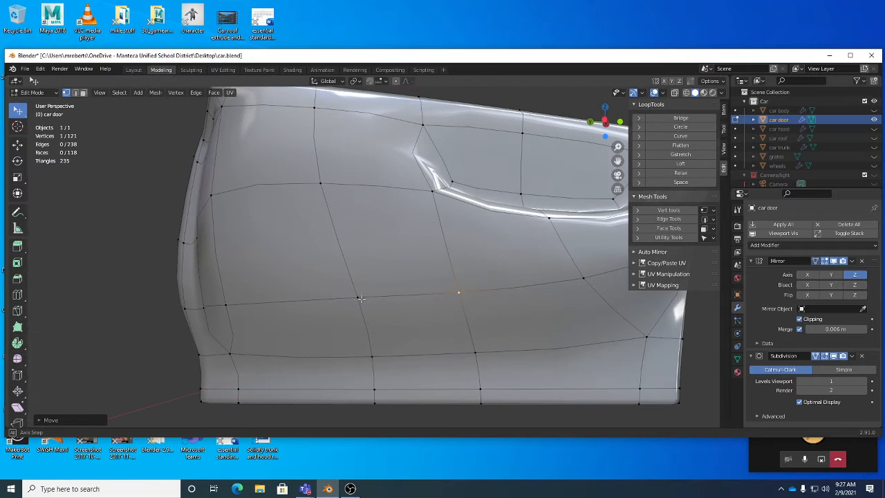
left_click_drag(358, 296, 354, 295)
middle_click_drag(353, 295, 352, 319)
scroll(414, 310, "down", 2)
key("ctrl+s")
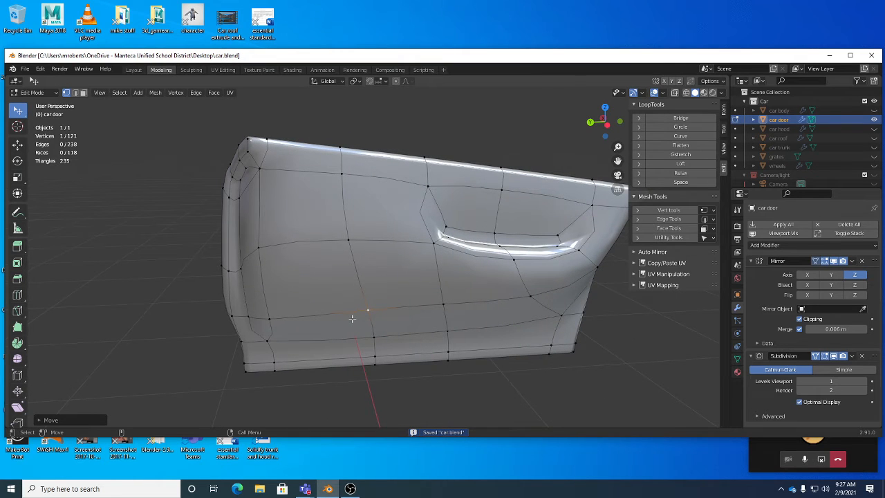
Adjust the vertex where the border meets the bottom loop at the inner face's lower corner, and save the file.
middle_click_drag(350, 245, 275, 332)
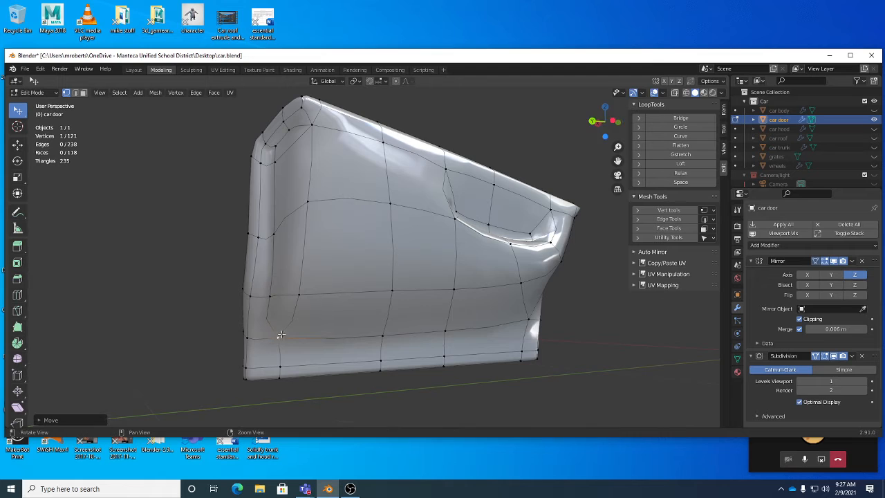
mouse_move(277, 336)
middle_mouse_down()
mouse_move(350, 352)
mouse_move(266, 334)
middle_mouse_up()
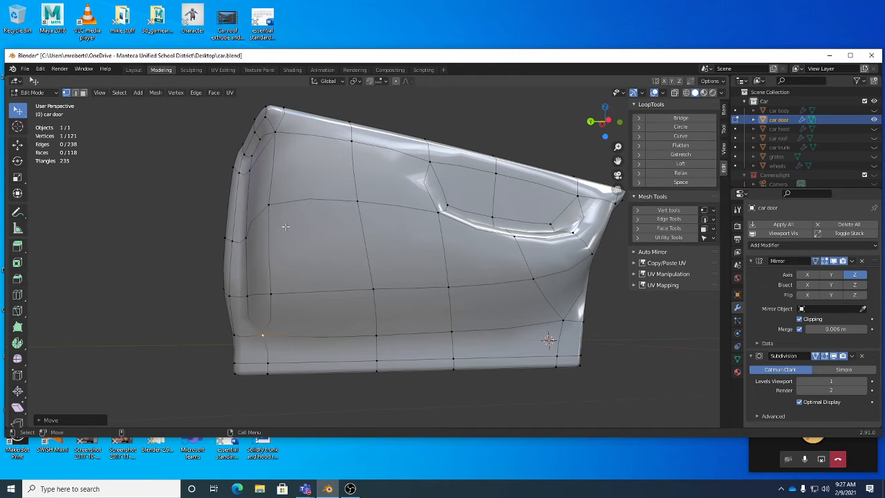
middle_click_drag(285, 226, 317, 251)
key("ctrl+s")
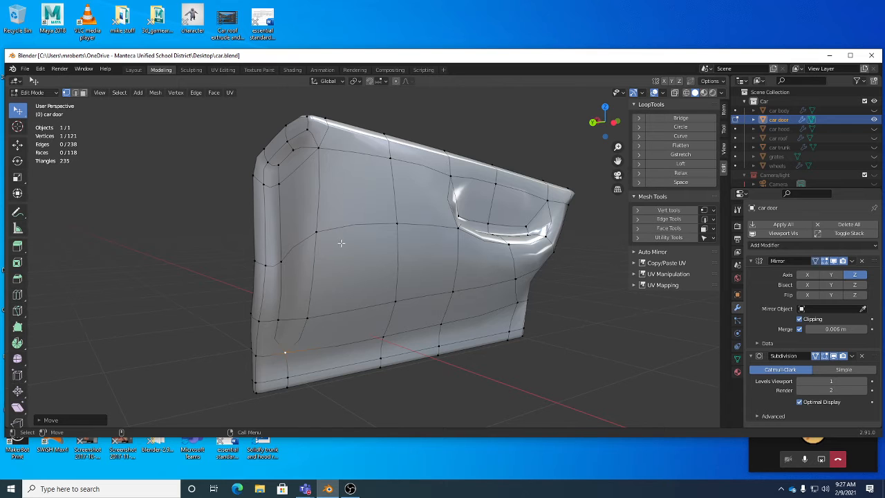
Reposition the vertices at the inner face's upper corner to straighten the border flow.
middle_click_drag(349, 235, 309, 243)
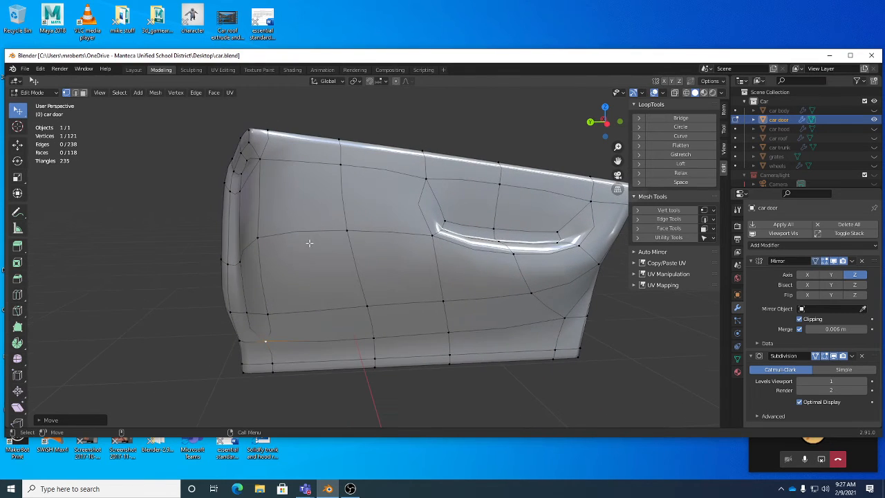
left_click_drag(247, 162, 254, 163)
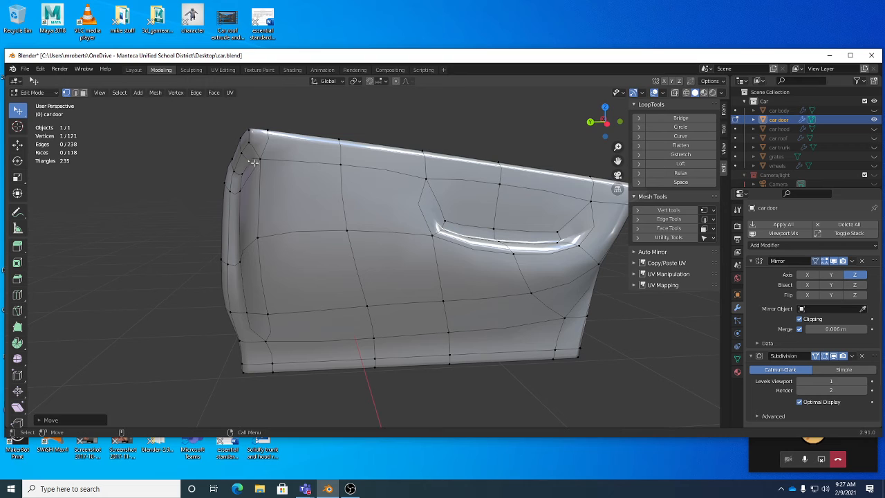
middle_click_drag(263, 163, 364, 205)
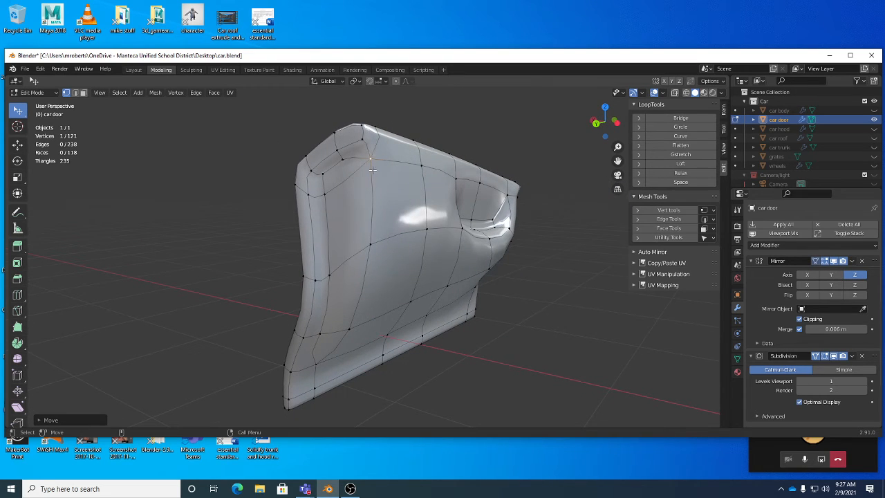
middle_click_drag(371, 157, 401, 191)
Reposition the two vertices below the handle recess on the door's outer side and save the file.
middle_click_drag(504, 191, 564, 204)
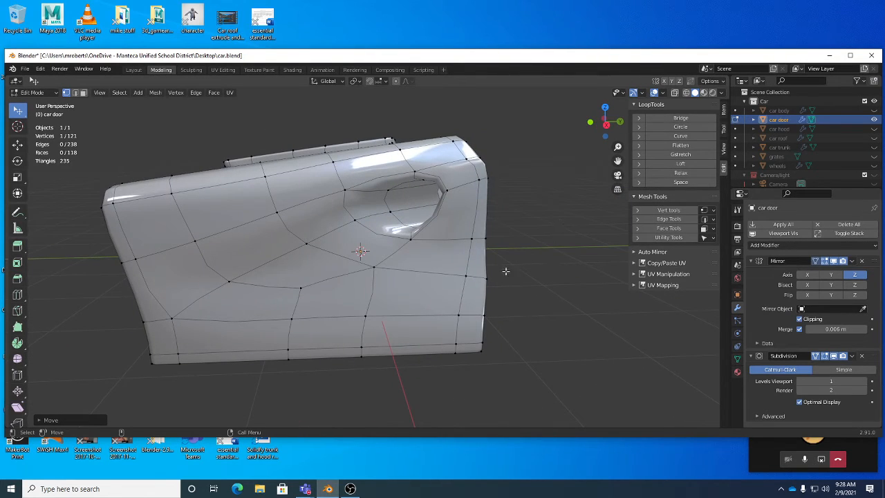
left_click_drag(303, 285, 300, 291)
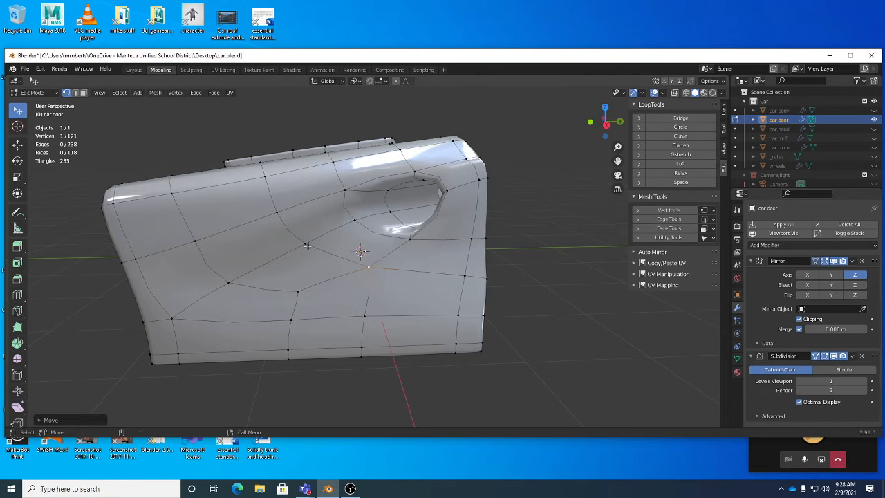
middle_click_drag(367, 263, 409, 227)
middle_click_drag(339, 176, 384, 266)
key("ctrl+s")
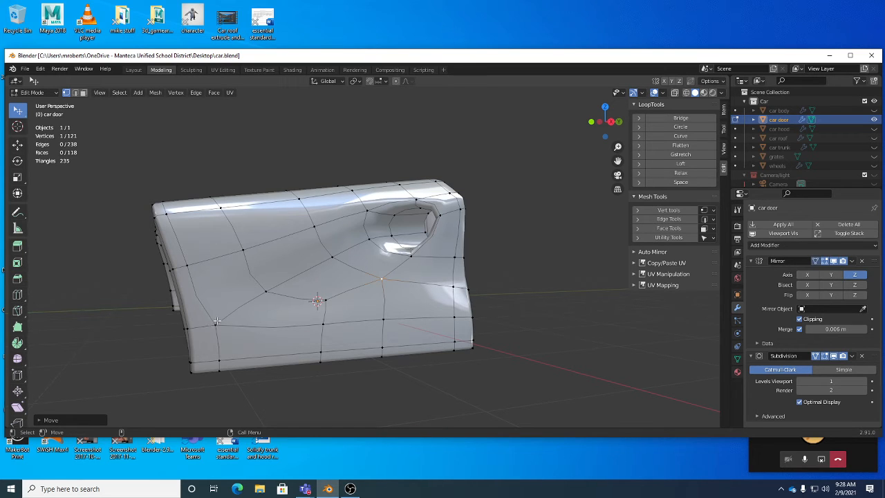
Check the door's outer surface from several angles, save the file and switch to Object Mode.
middle_click_drag(216, 321, 291, 276)
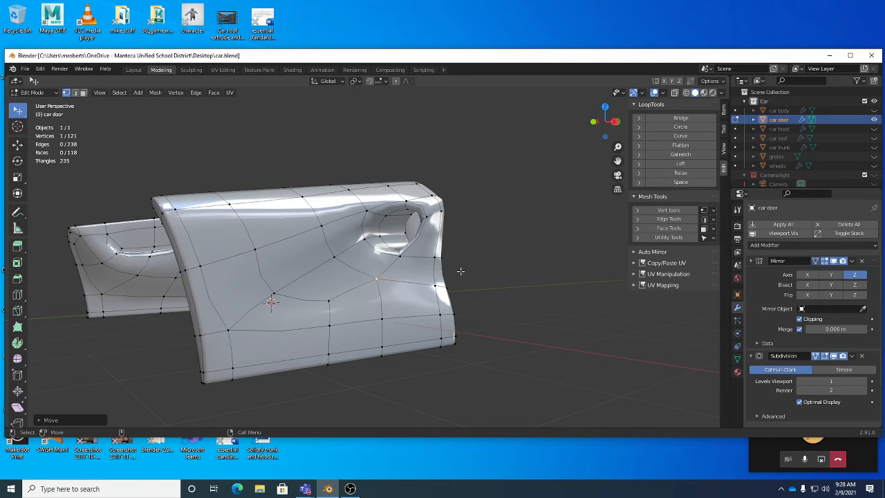
middle_click_drag(460, 271, 447, 283)
key("ctrl+s")
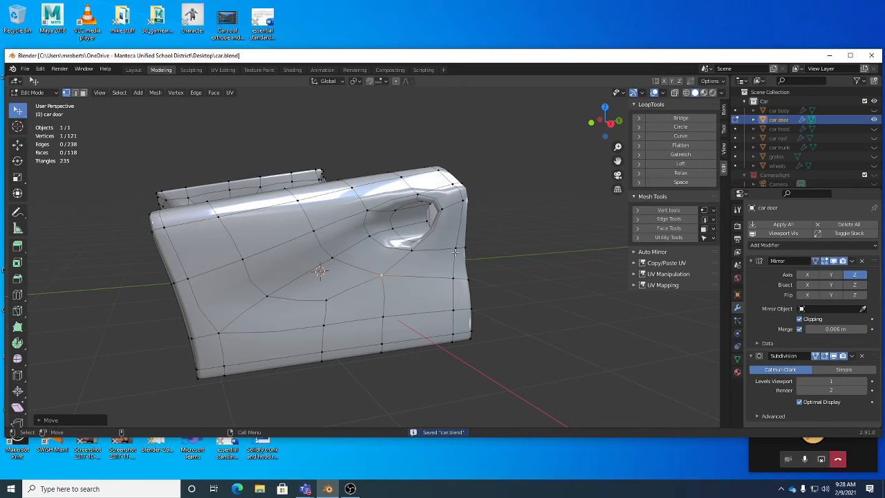
key("Tab")
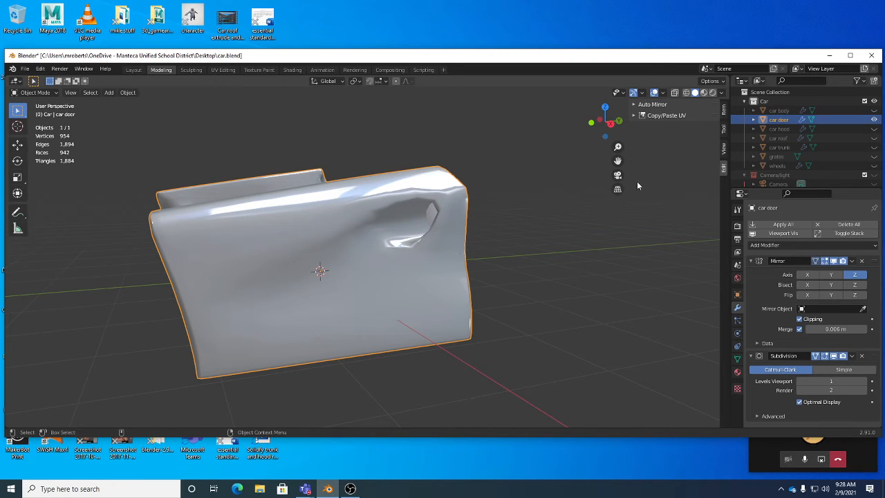
Unhide the car body and car trunk, and select the car body around its trunk opening.
left_click(874, 110)
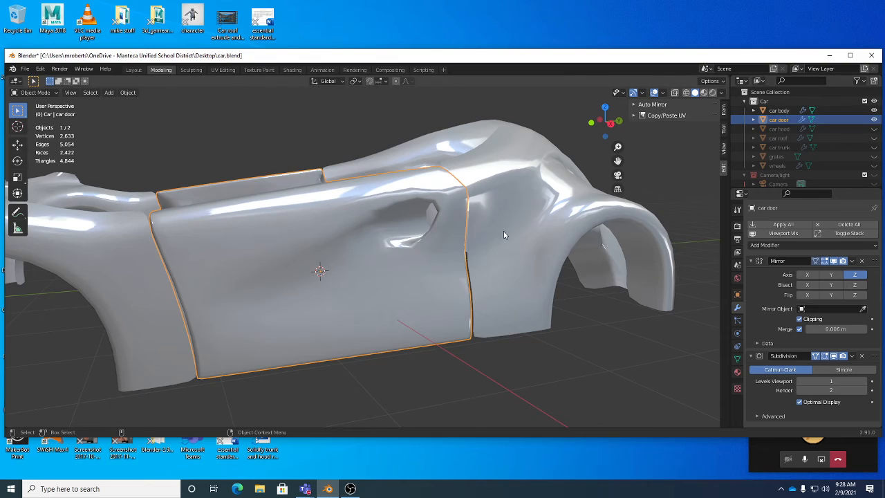
middle_click_drag(504, 231, 321, 249)
left_click(374, 250)
middle_click_drag(374, 249, 484, 249)
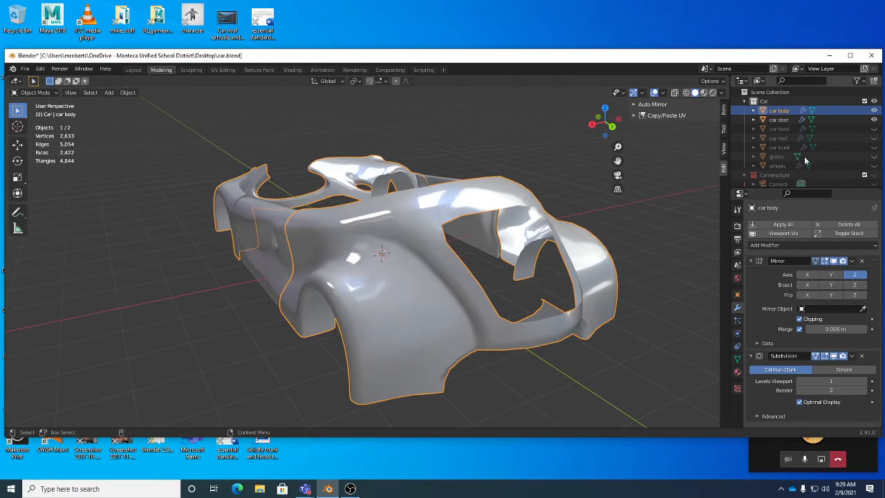
left_click(874, 148)
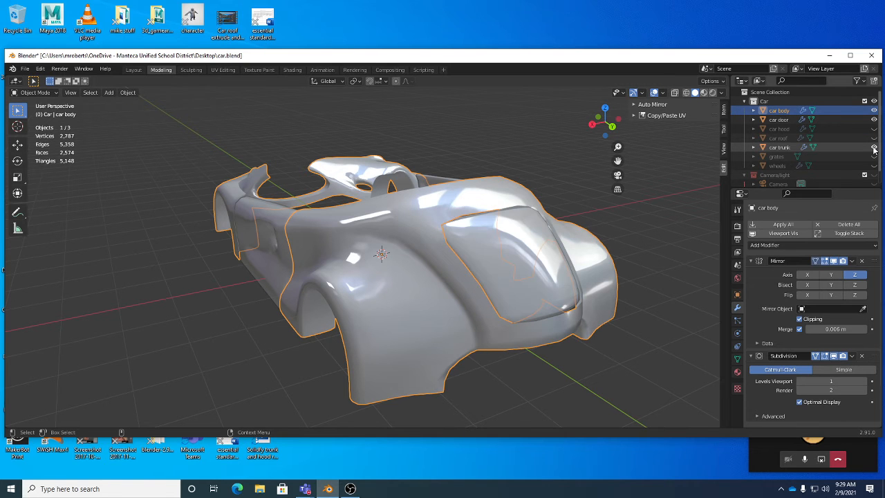
middle_click_drag(465, 284, 424, 303)
scroll(463, 299, "up", 3)
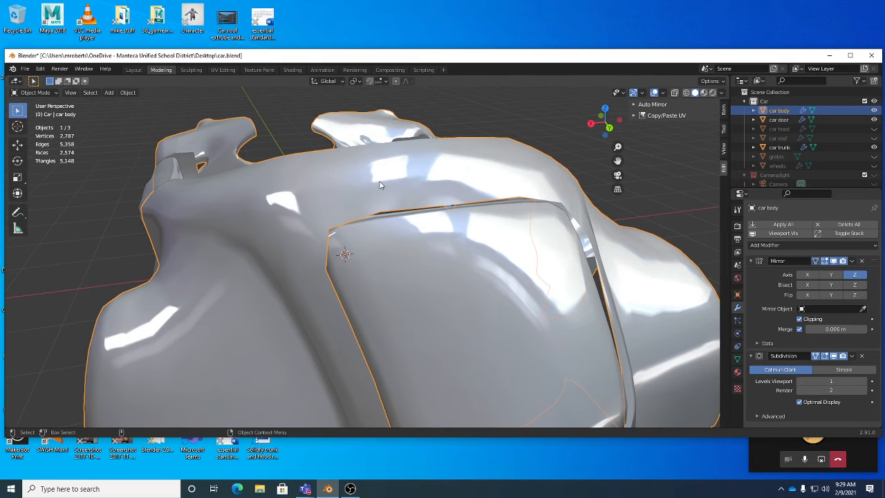
In Edit Mode, extrude the border edges of the car body's trunk opening inward.
key("Tab")
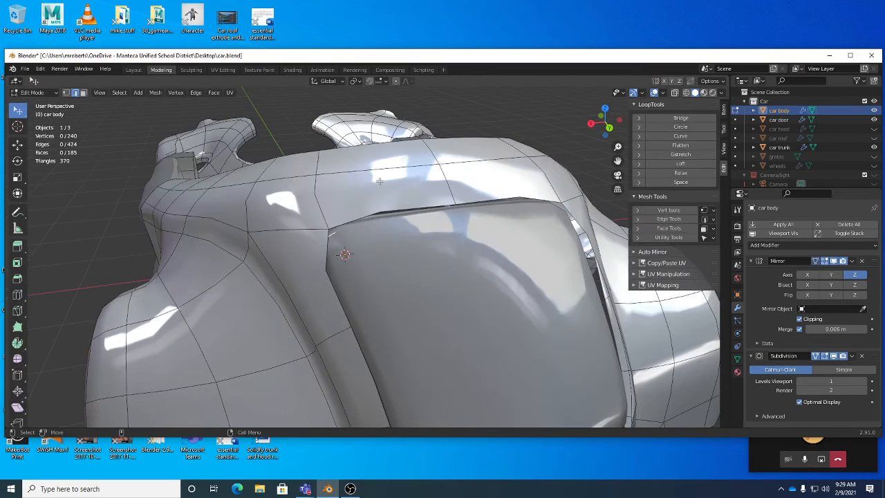
left_click(432, 206, "alt")
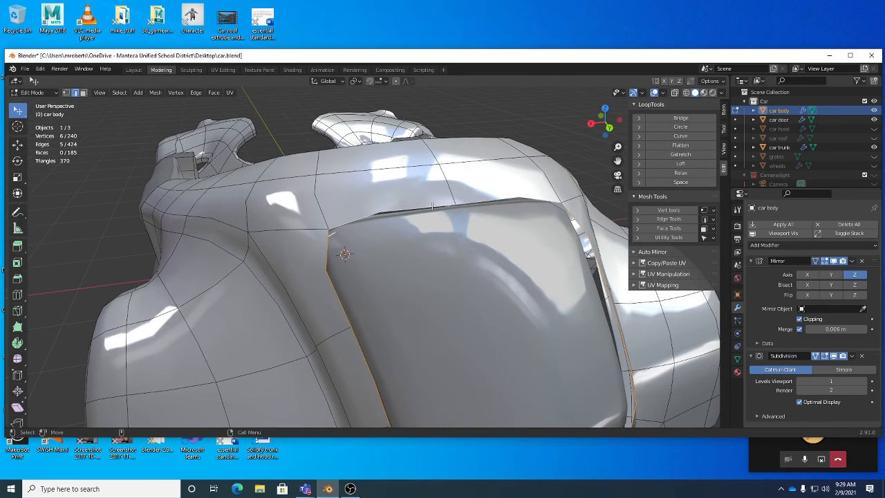
scroll(454, 209, "down", 3)
middle_click_drag(455, 209, 418, 215)
key("ctrl+e")
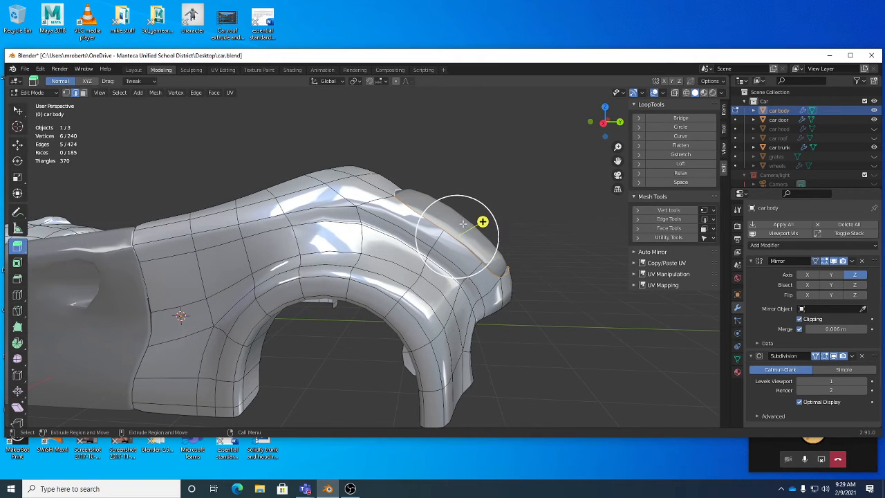
left_click_drag(520, 216, 511, 226)
left_click_drag(511, 226, 437, 245, "alt")
Move the extruded edges to form a recessed rim around the trunk lid.
middle_click_drag(436, 244, 445, 196)
scroll(448, 242, "up", 3)
middle_click_drag(401, 242, 581, 333)
middle_click_drag(340, 202, 476, 293)
key("g")
key("g")
left_click(349, 235)
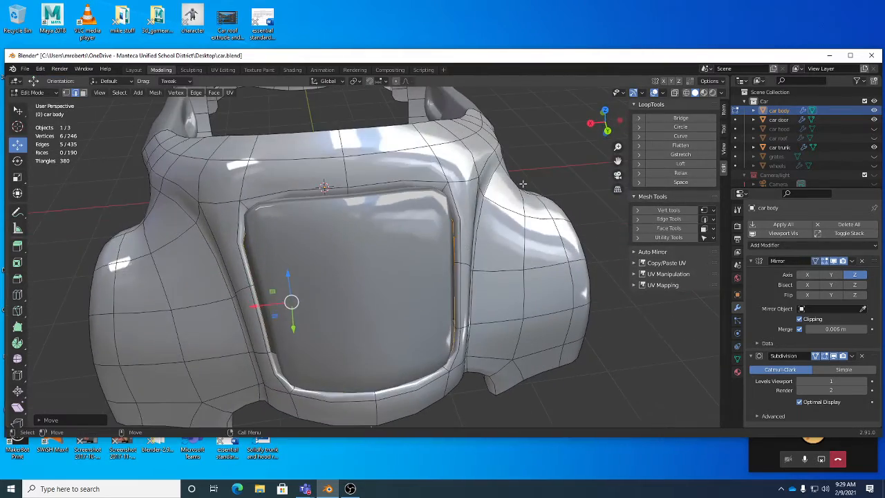
Add vertical loop cuts through the body panels above and below the trunk opening.
left_click(149, 204)
middle_click_drag(374, 212, 404, 189)
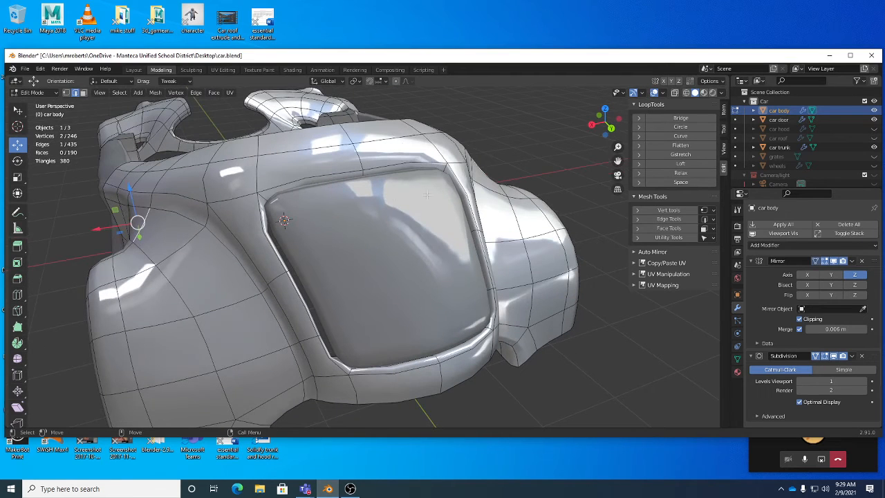
middle_click_drag(488, 168, 251, 198)
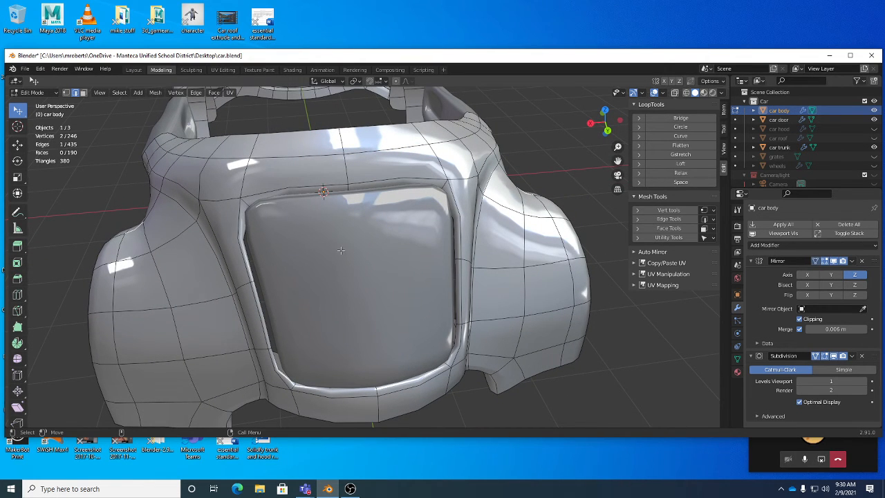
middle_click_drag(300, 260, 291, 166)
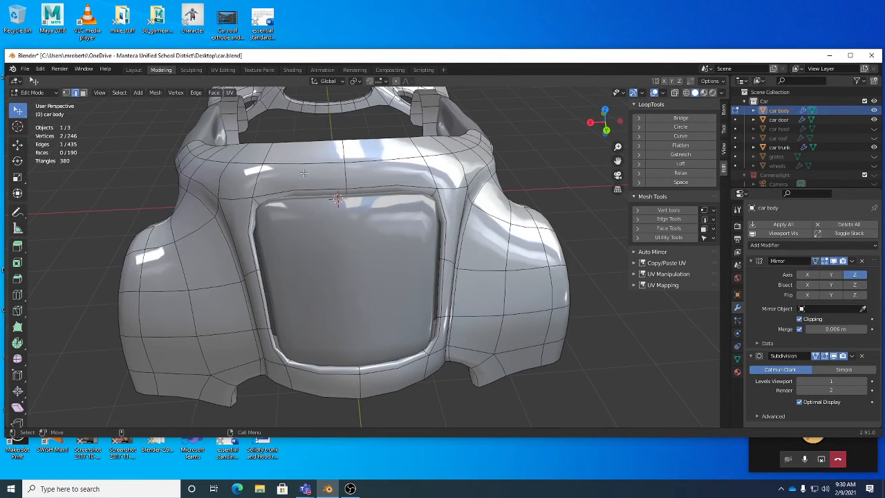
key("alt+c")
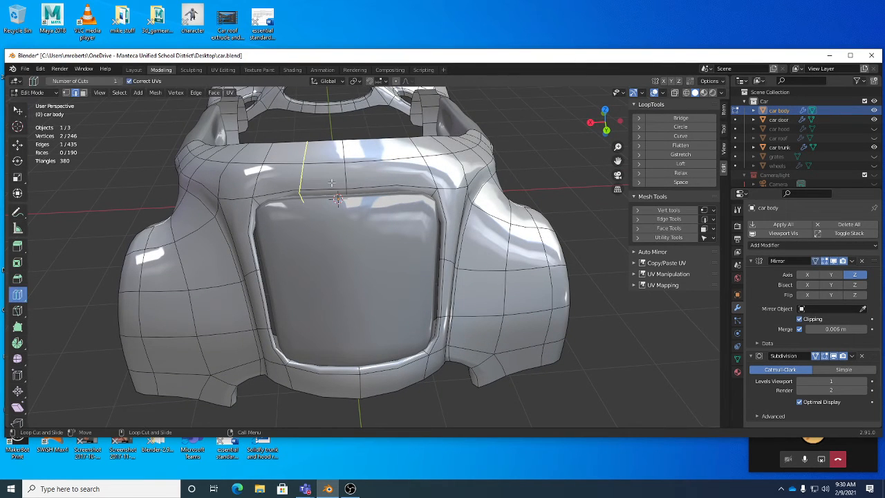
mouse_move(304, 161)
left_mouse_down()
mouse_move(287, 162)
mouse_move(296, 163)
left_mouse_up()
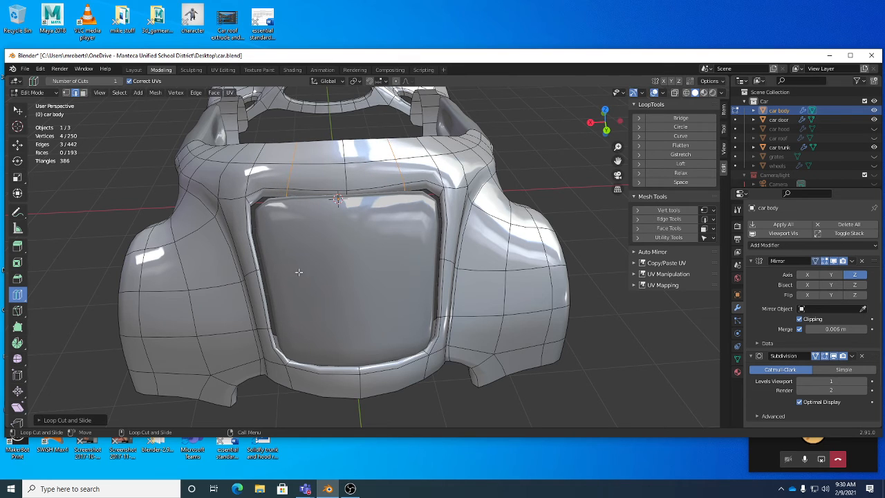
left_click_drag(312, 362, 303, 368)
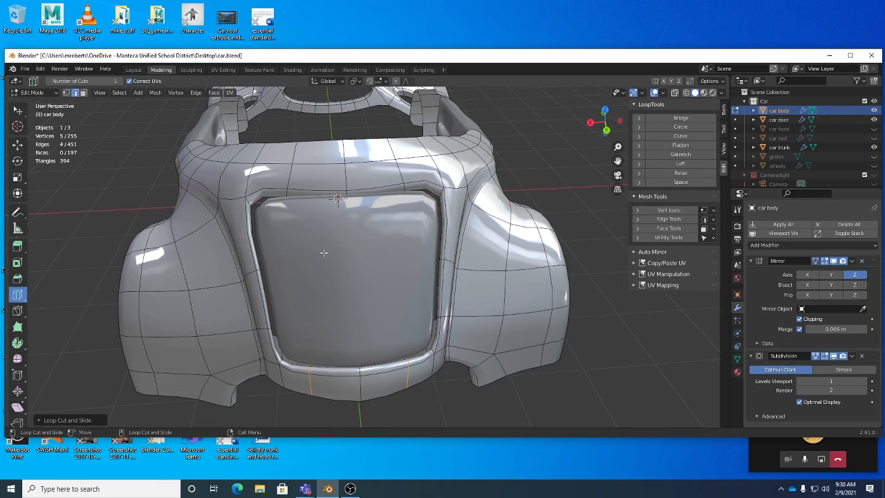
Select the new edge loop below the trunk opening and move it outward to round the lower panel.
key("w")
left_click(291, 169)
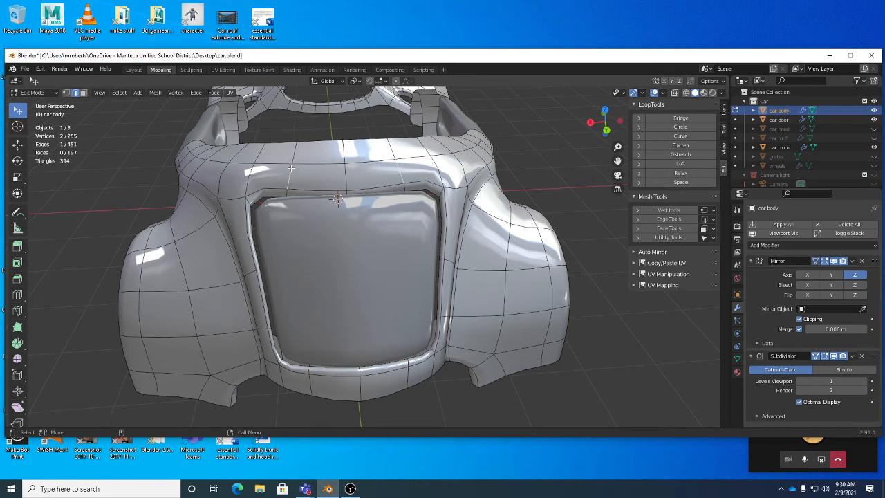
middle_click_drag(312, 385, 432, 360)
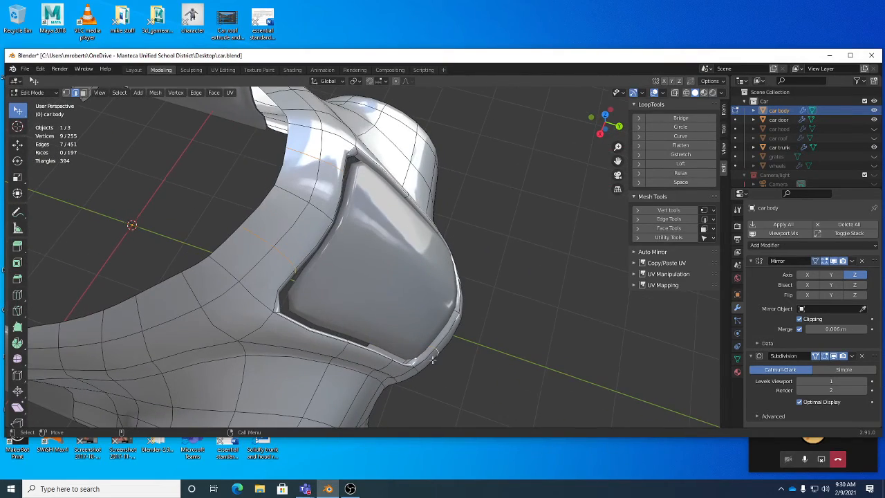
double_click(437, 352)
left_click_drag(436, 351, 456, 370, "alt")
middle_click_drag(456, 370, 439, 357, "alt")
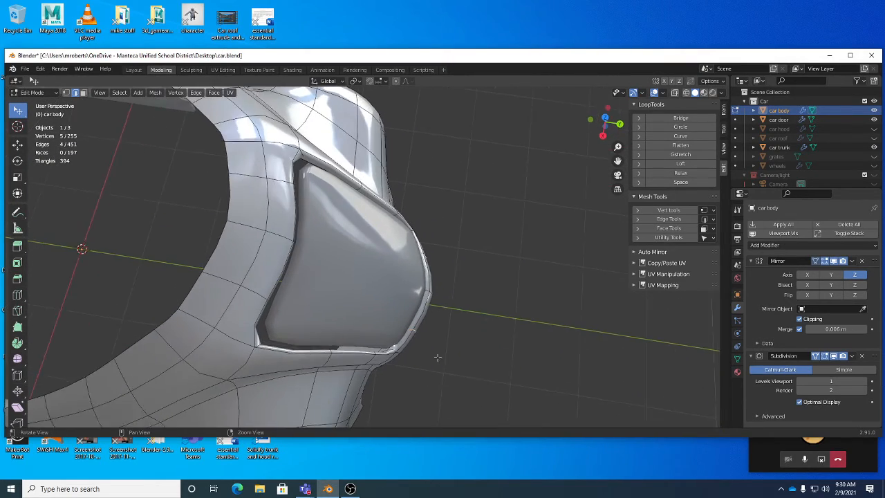
right_click_drag(438, 358, 454, 363, "alt")
key("w")
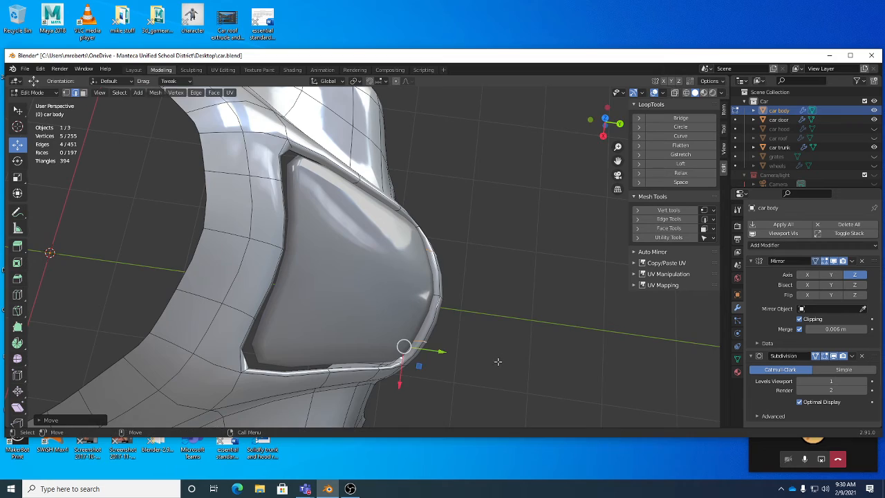
middle_click_drag(498, 362, 399, 281)
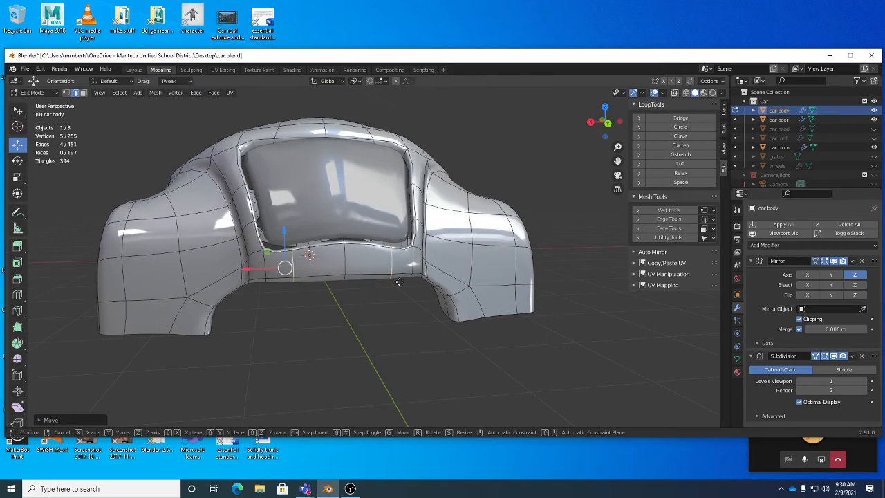
Select the new edge loop above the trunk opening and move it to smooth the upper panel's curve.
middle_click_drag(286, 238, 392, 277)
left_click(295, 209, "alt")
key("g")
left_click(326, 220)
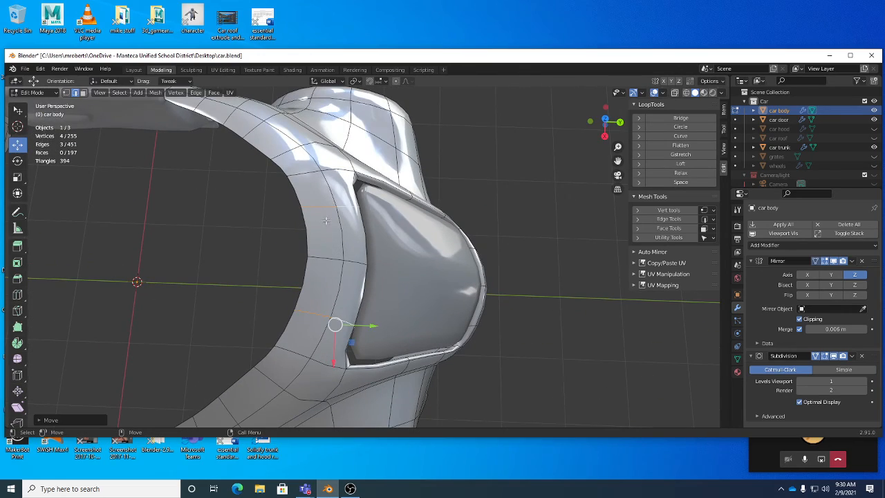
middle_click_drag(309, 285, 313, 264)
key("w")
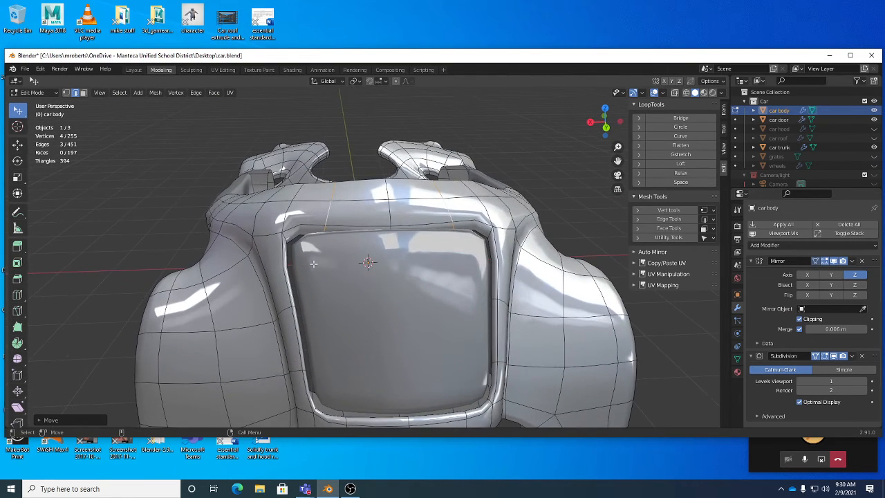
Examine the faces around the trunk opening's rim in face select mode and return to Object Mode.
key("3")
left_click_drag(283, 257, 293, 270)
middle_click_drag(293, 270, 284, 345)
left_click_drag(278, 349, 338, 371)
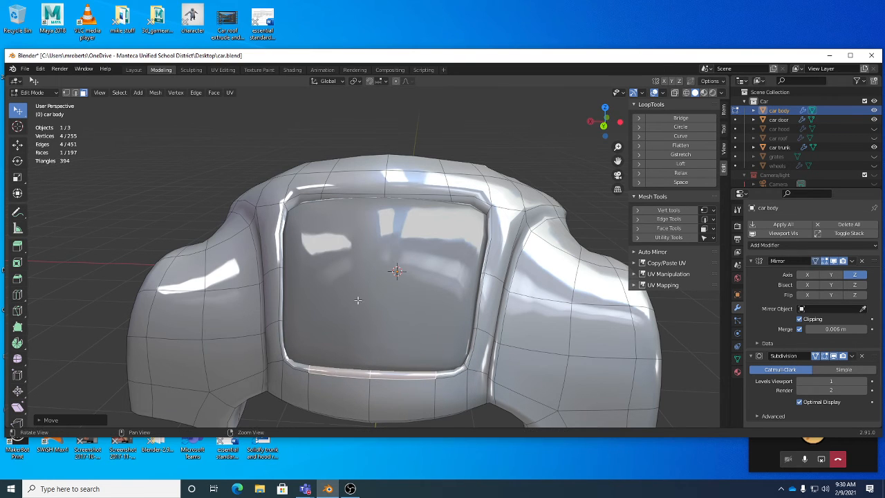
left_click_drag(358, 300, 286, 218, "alt")
left_click(285, 221)
left_click_drag(290, 239, 332, 199, "alt")
key("Tab")
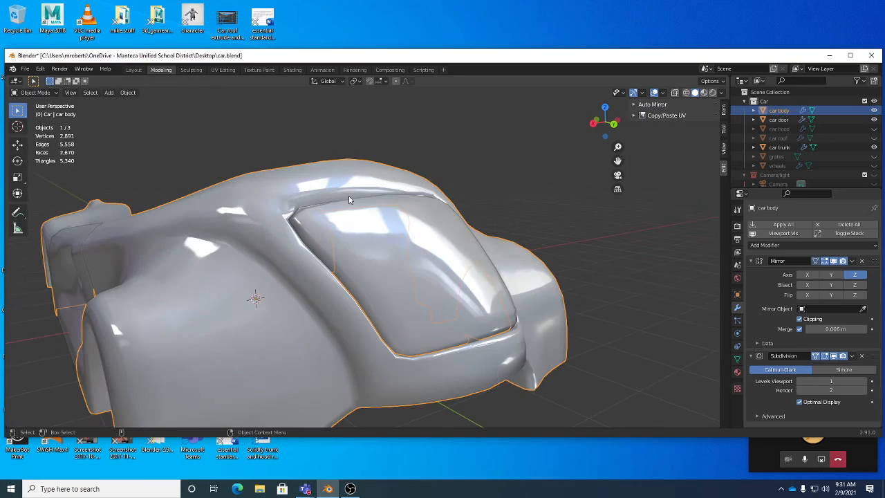
Save the file and check the trunk opening and car body from several angles.
left_click_drag(525, 179, 539, 239, "alt")
mouse_move(452, 234)
left_mouse_down("alt")
mouse_move(428, 195)
mouse_move(476, 193)
mouse_move(302, 209)
mouse_move(450, 219)
left_mouse_up("alt")
key("ctrl+s")
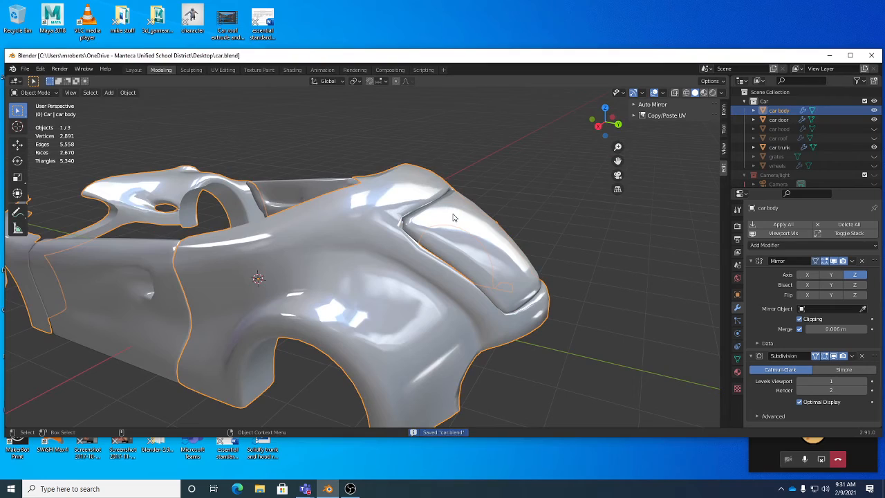
middle_click_drag(419, 246, 356, 243)
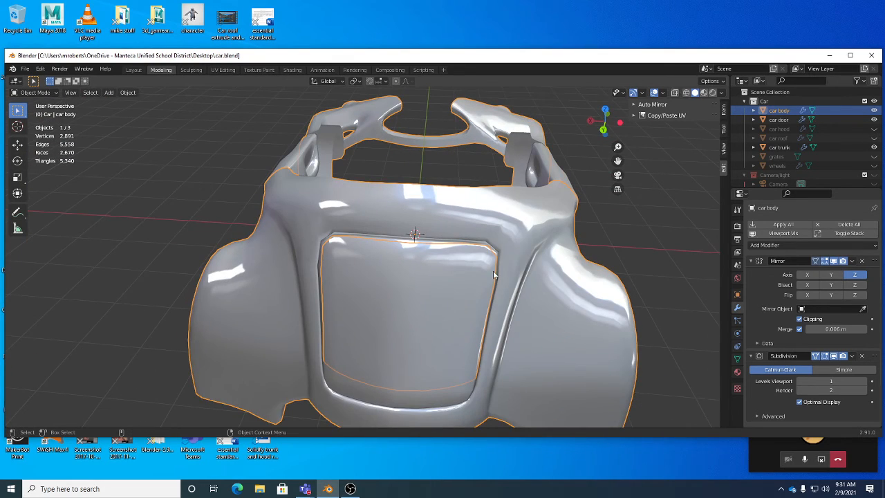
middle_click_drag(455, 275, 374, 227)
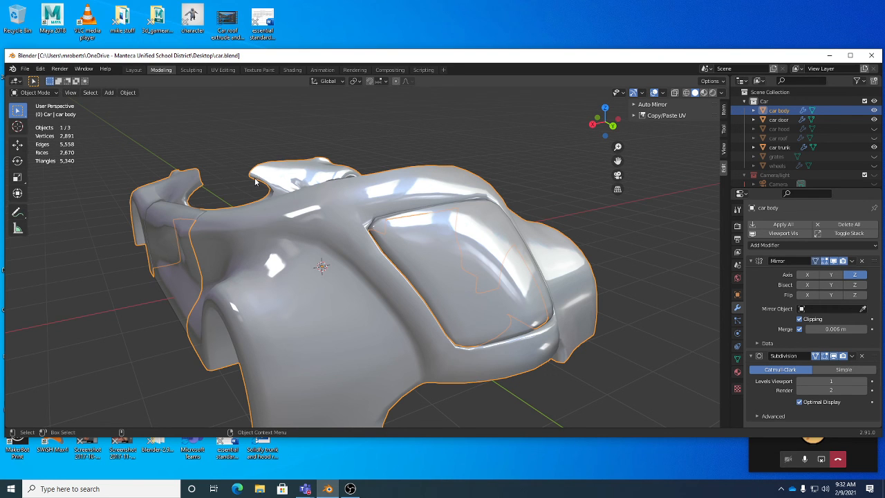
middle_click_drag(249, 181, 506, 244)
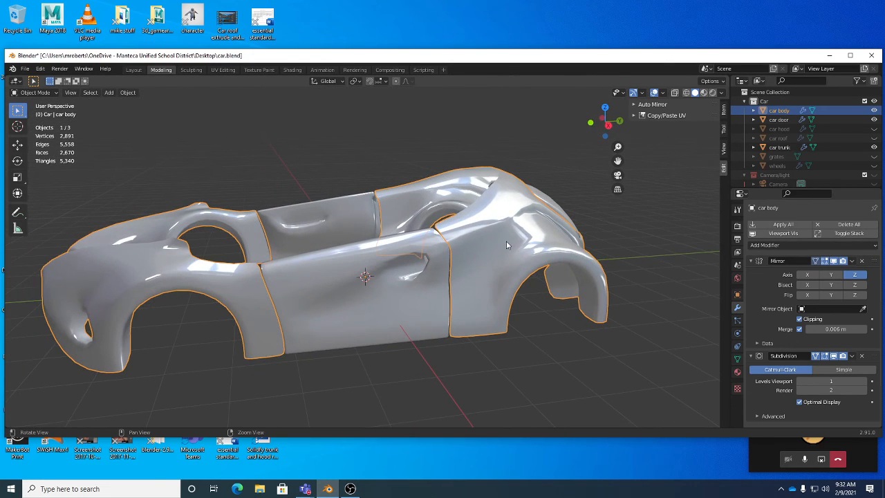
Unhide the car hood, car roof, grates and wheels, and deselect the car body.
left_click(874, 129)
left_click(874, 137)
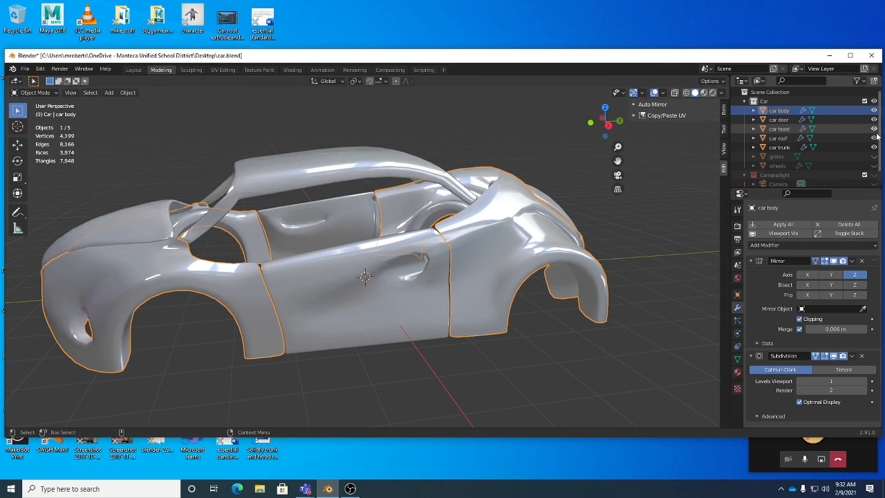
left_click(874, 156)
left_click(874, 165)
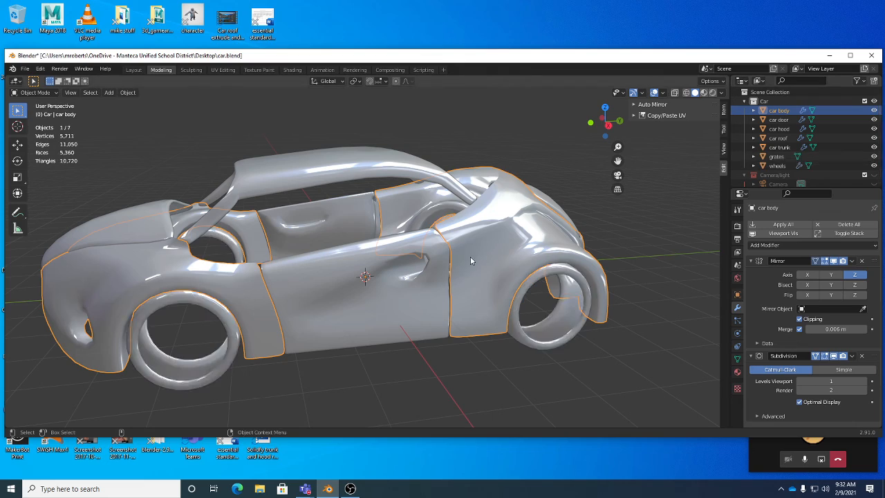
middle_click_drag(471, 256, 396, 262)
left_click(540, 161)
middle_click_drag(540, 162, 447, 253)
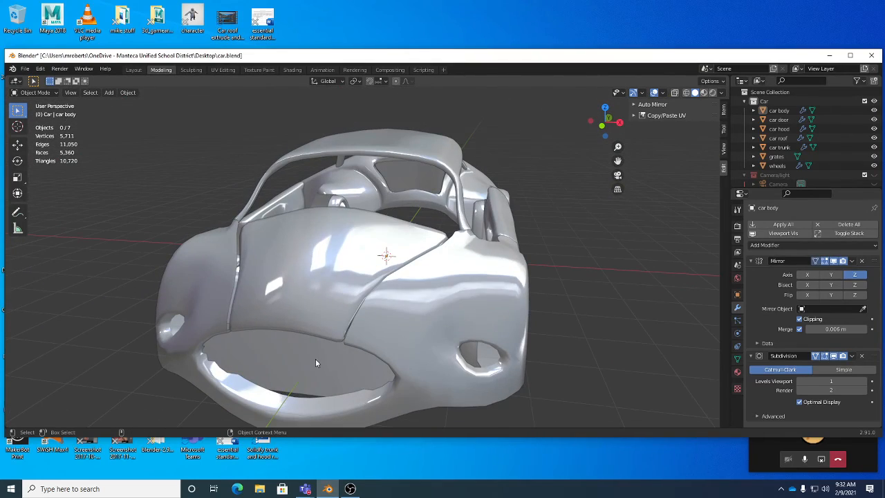
Review the complete car from the front and side, and save the file.
middle_click_drag(483, 278, 408, 262)
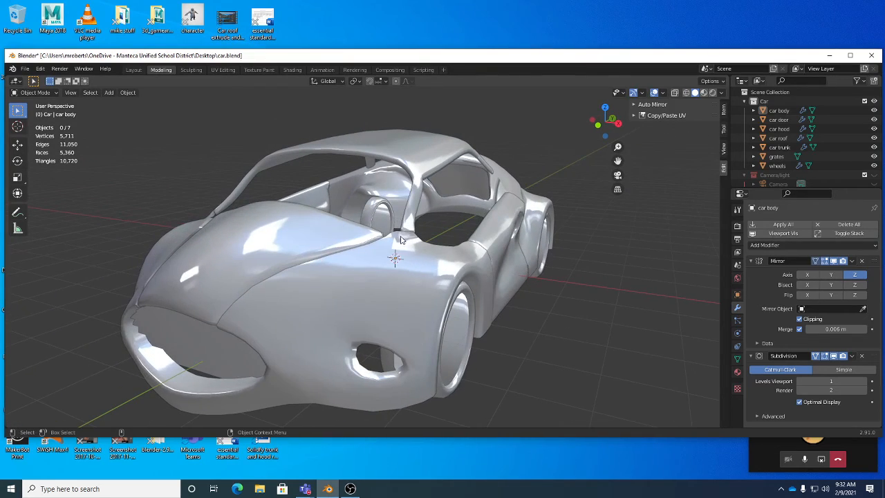
middle_click_drag(298, 281, 349, 269)
key("ctrl+s")
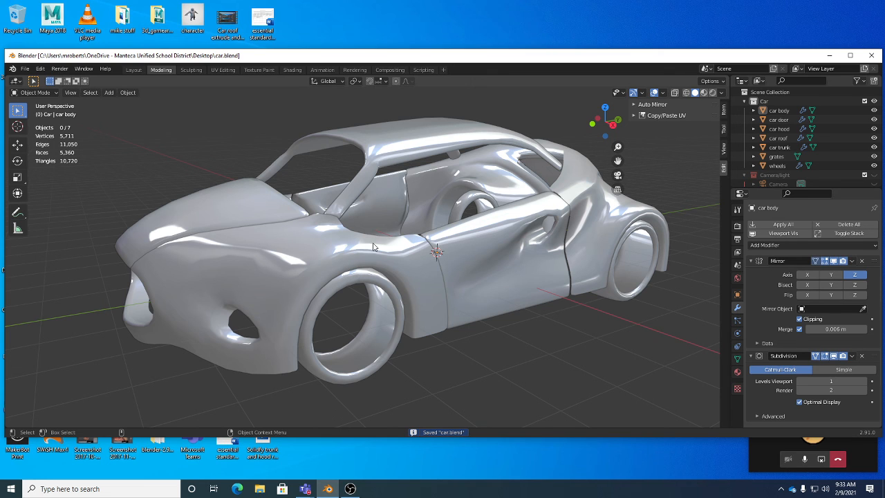
key("ctrl+s")
middle_click_drag(378, 236, 405, 270)
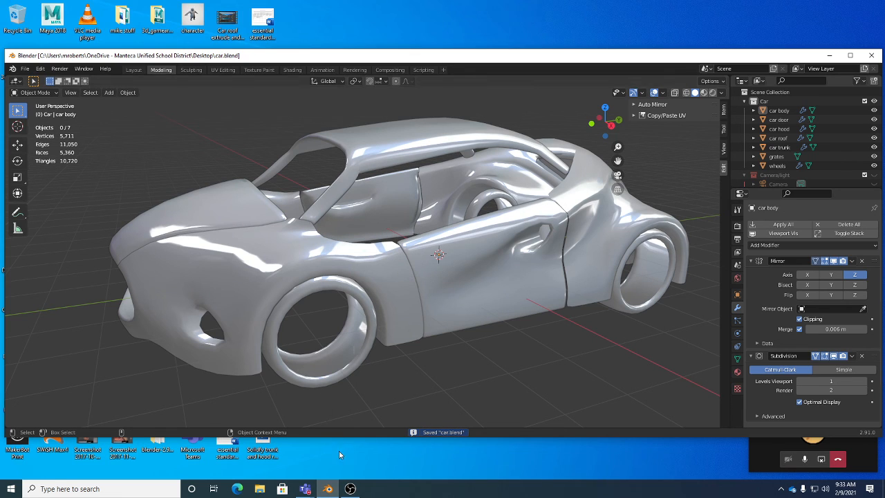
left_click(350, 489)
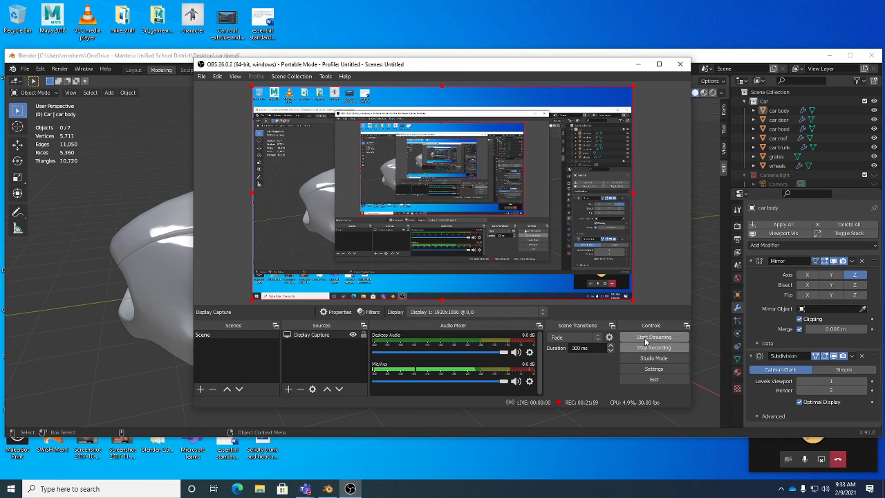